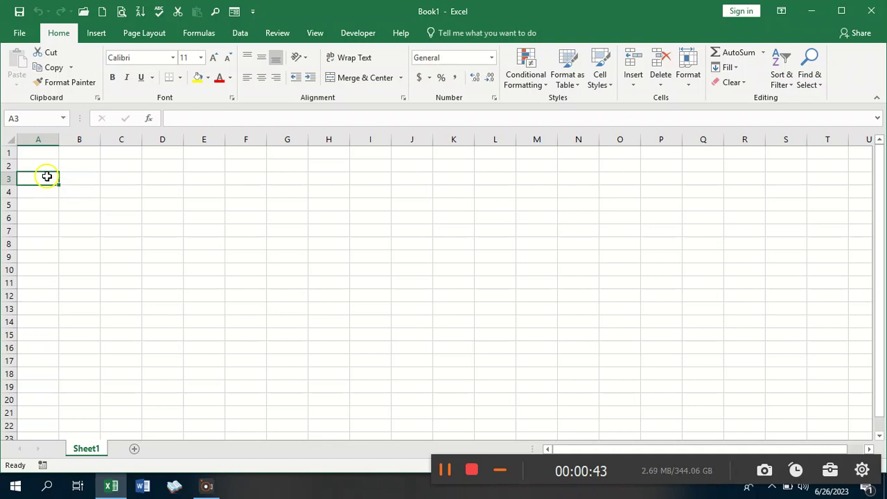
Step: Enter the item labels A, B, C, D, E and F down cells A3 to A8
{"action": "type", "text": "A"}
{"action": "key", "text": "Return"}
{"action": "type", "text": "B"}
{"action": "key", "text": "Return"}
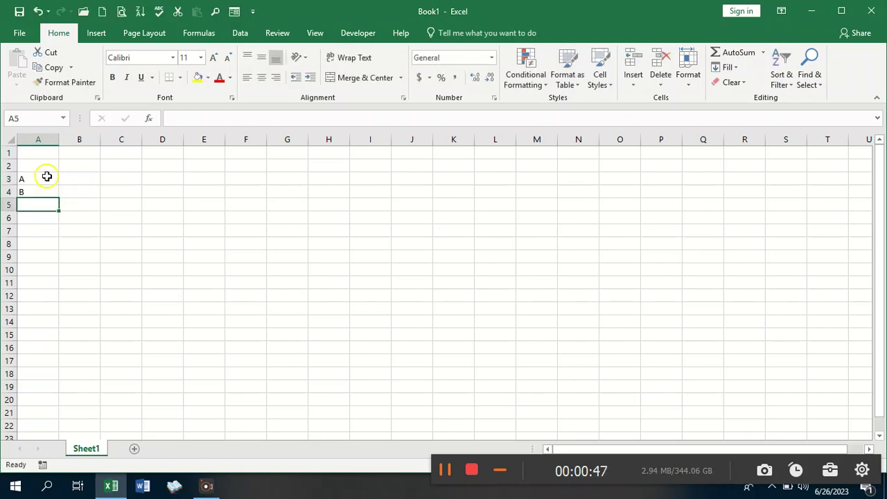
{"action": "type", "text": "C"}
{"action": "key", "text": "Return"}
{"action": "key", "text": "Return"}
{"action": "type", "text": "E"}
{"action": "key", "text": "Return"}
{"action": "type", "text": "F"}
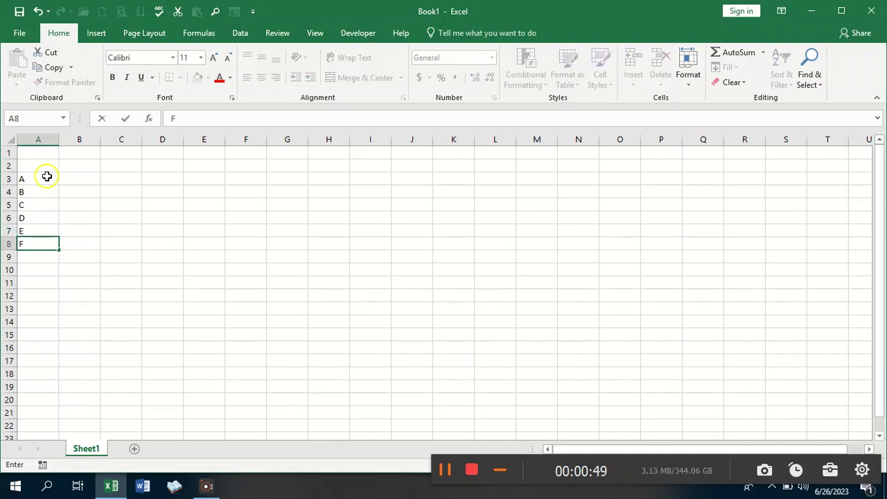
Step: Enter the heading UNIT PRICE in B2 and widen columns B and C
{"action": "left_click", "coordinate": [84, 165]}
{"action": "type", "text": "UNIT PRICE"}
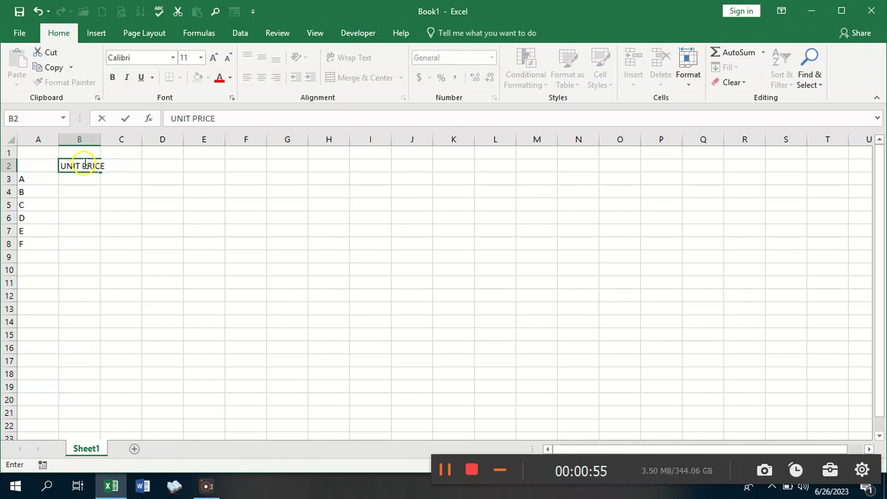
{"action": "left_click", "coordinate": [125, 165]}
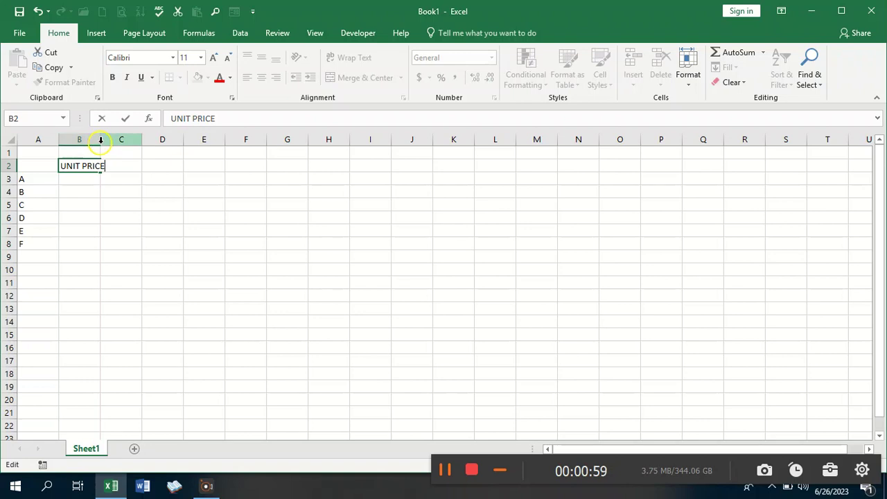
{"action": "left_click", "coordinate": [178, 163]}
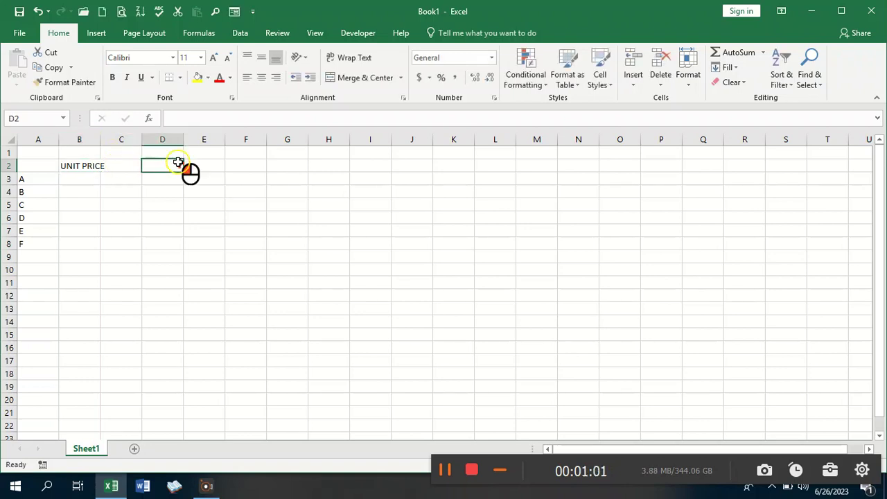
{"action": "left_click_drag", "start_coordinate": [100, 139], "coordinate": [120, 143]}
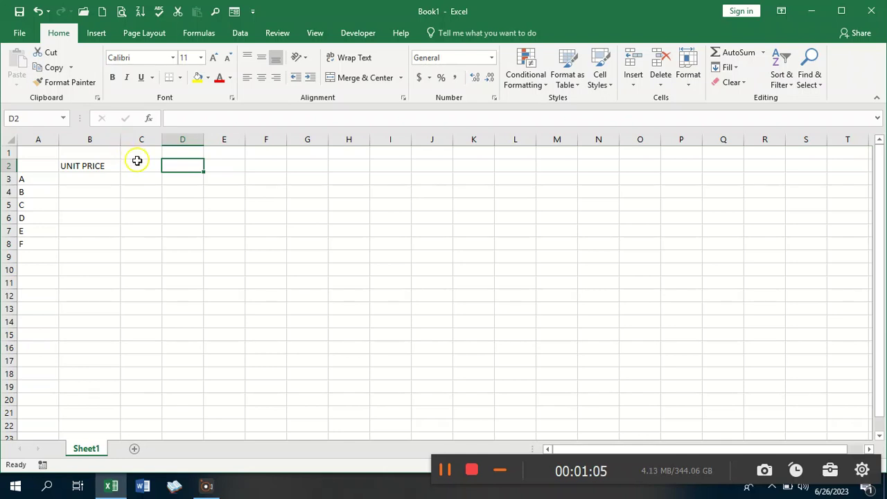
{"action": "left_click_drag", "start_coordinate": [159, 141], "coordinate": [185, 145]}
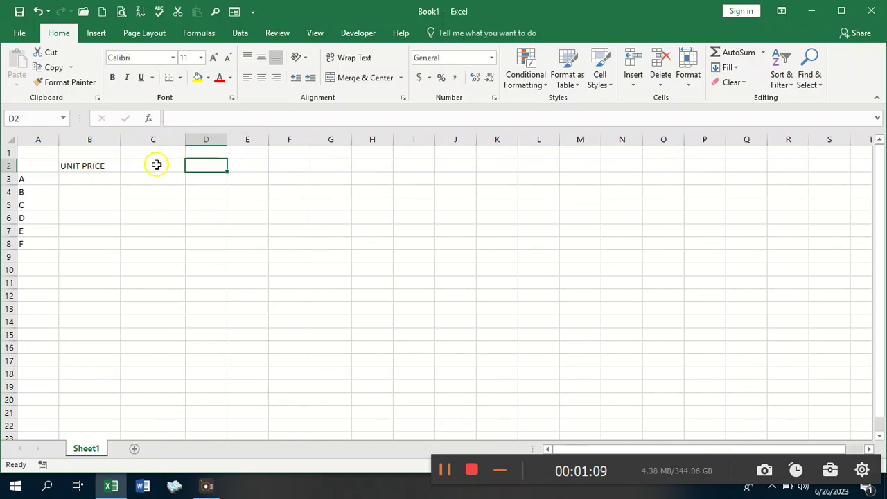
Step: Enter the headings QUANTITY in C2 and GROSS in D2, and widen column D
{"action": "left_click", "coordinate": [157, 165]}
{"action": "type", "text": "QUANTITY"}
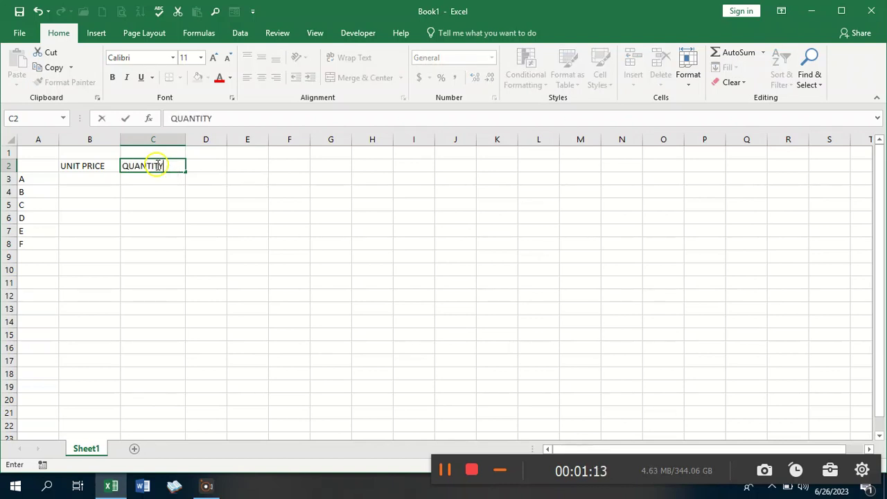
{"action": "key", "text": "Tab"}
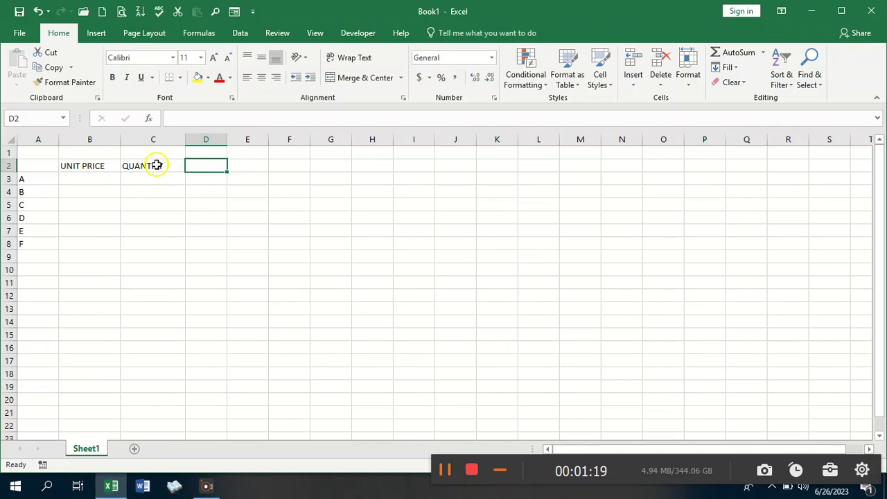
{"action": "type", "text": "GROSS"}
{"action": "left_click", "coordinate": [297, 183]}
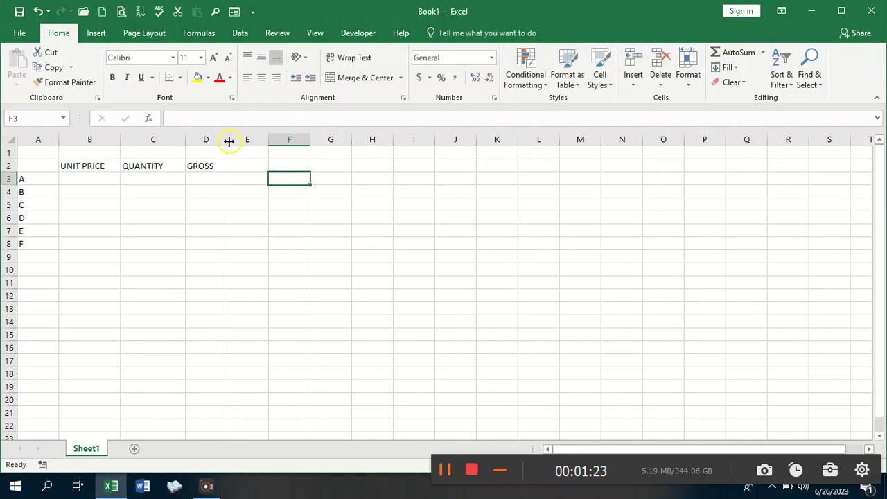
{"action": "left_click_drag", "start_coordinate": [226, 140], "coordinate": [246, 141]}
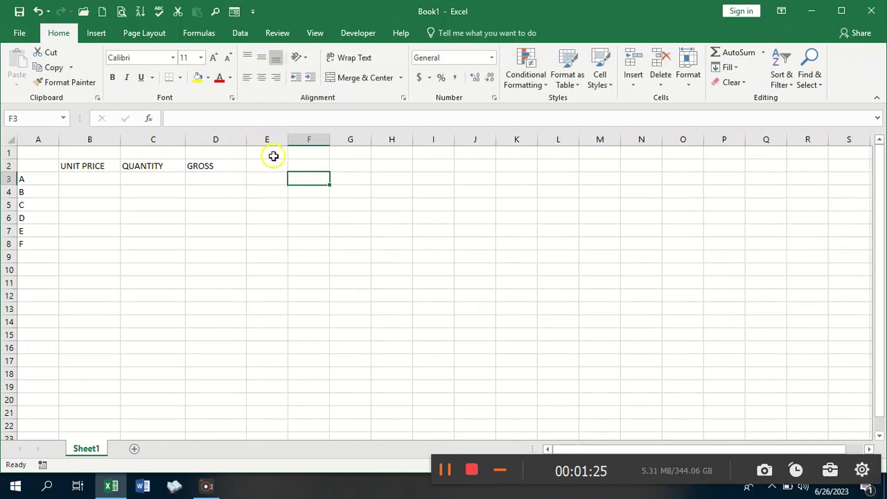
Step: Enter the heading DISCOUNT in E2
{"action": "left_click", "coordinate": [270, 167]}
{"action": "type", "text": "DOSU"}
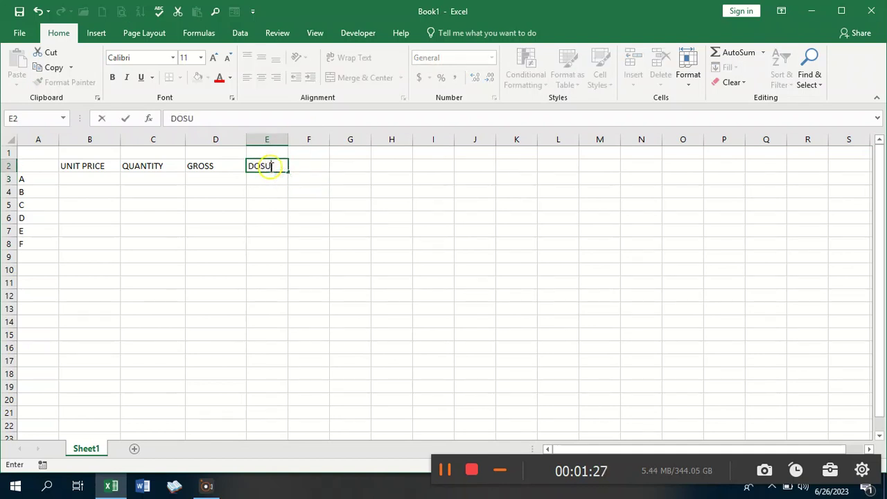
{"action": "key", "text": "BackSpace"}
{"action": "key", "text": "BackSpace"}
{"action": "key", "text": "BackSpace"}
{"action": "type", "text": "ISCOUNT"}
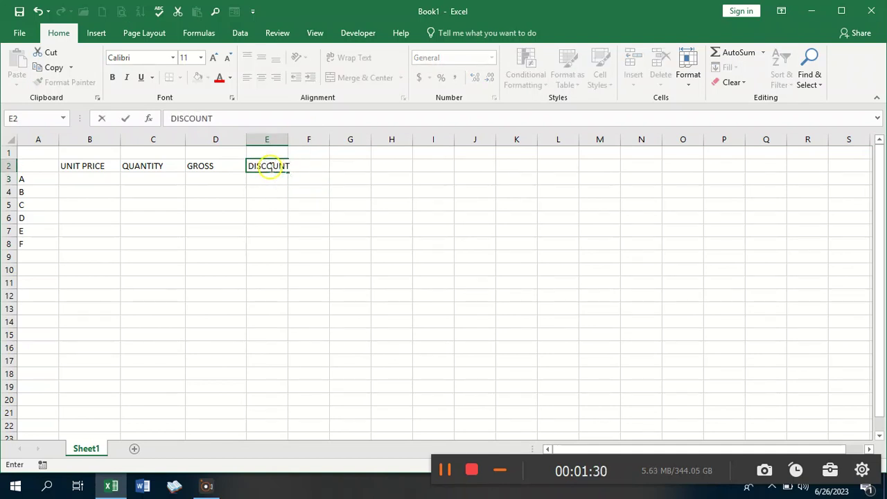
{"action": "left_click", "coordinate": [315, 165]}
{"action": "type", "text": "NET"}
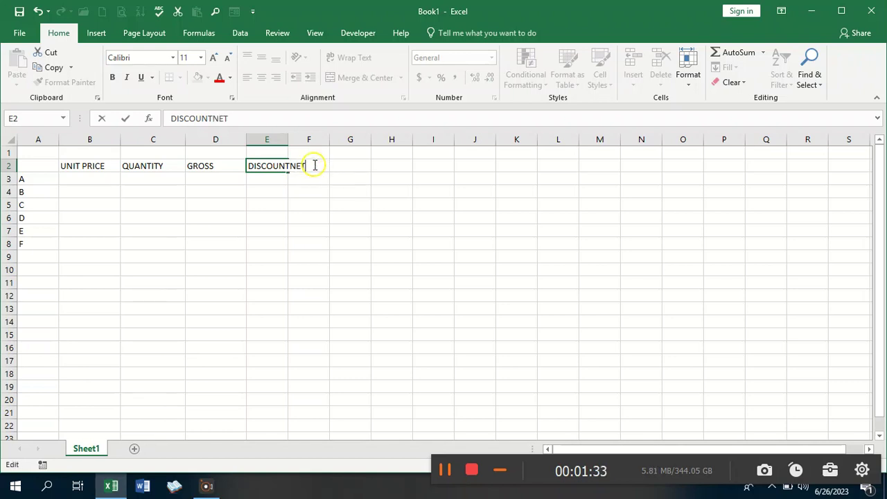
{"action": "left_click", "coordinate": [380, 179]}
{"action": "left_click", "coordinate": [299, 167]}
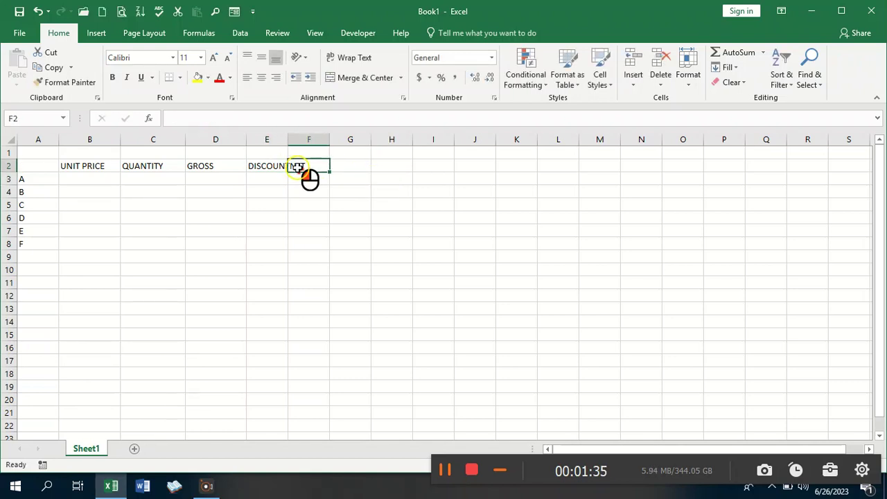
{"action": "left_click", "coordinate": [279, 174]}
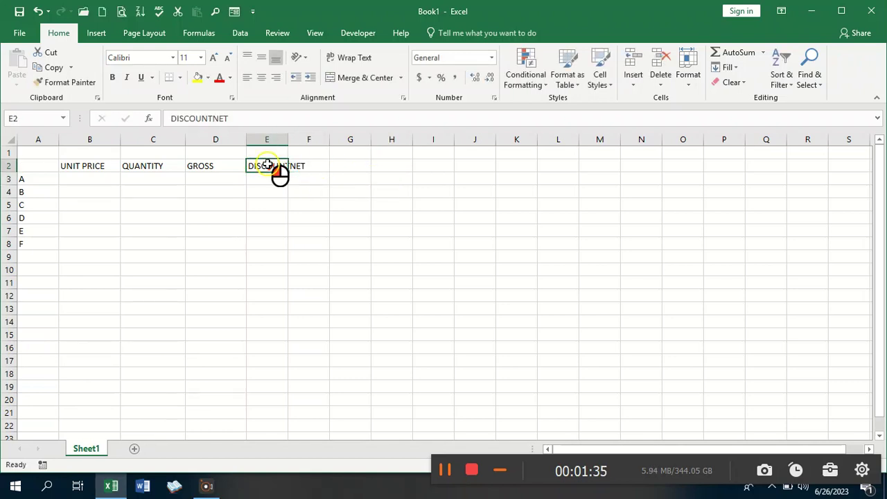
{"action": "left_click", "coordinate": [239, 119]}
{"action": "key", "text": "BackSpace"}
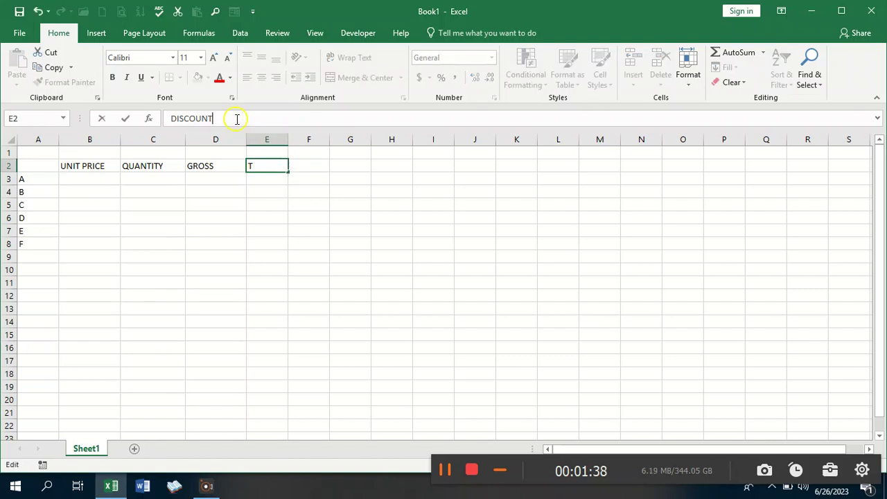
Step: Widen column F and enter the heading NET in F2
{"action": "left_click", "coordinate": [321, 164]}
{"action": "left_click_drag", "start_coordinate": [330, 146], "coordinate": [353, 146]}
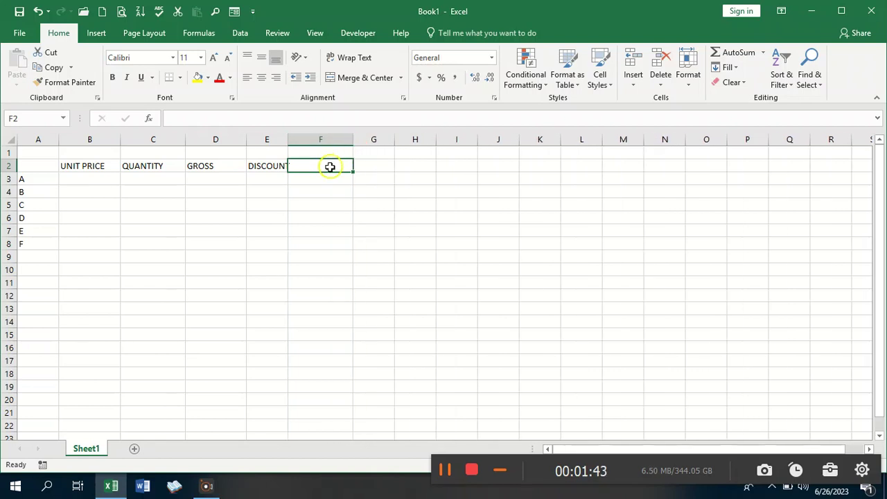
{"action": "left_click", "coordinate": [330, 168]}
{"action": "type", "text": "NET"}
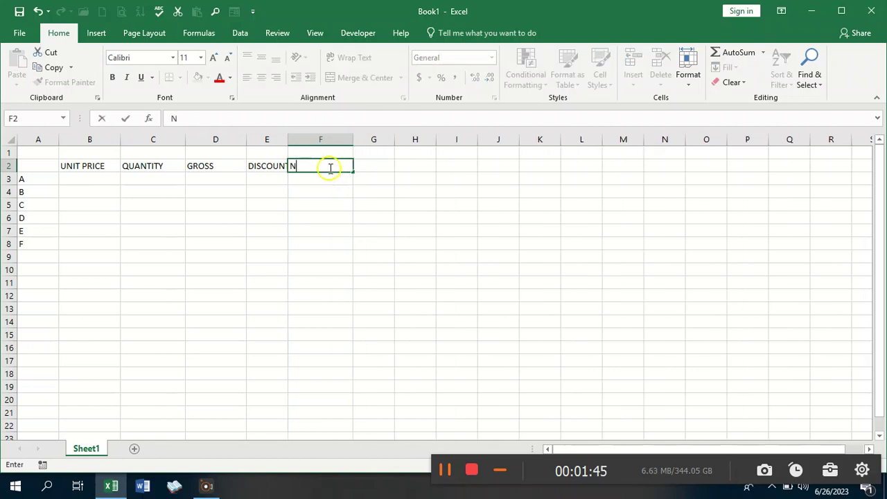
Step: Enter the title ABC ENTERPRISE in A1 and widen column E to fit its DISCOUNT heading
{"action": "left_click", "coordinate": [42, 152]}
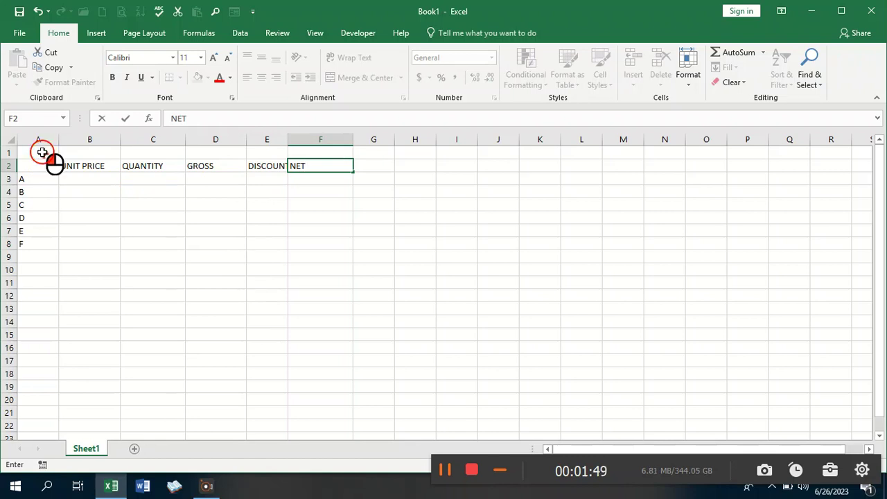
{"action": "type", "text": "ABC ENTERPRISE"}
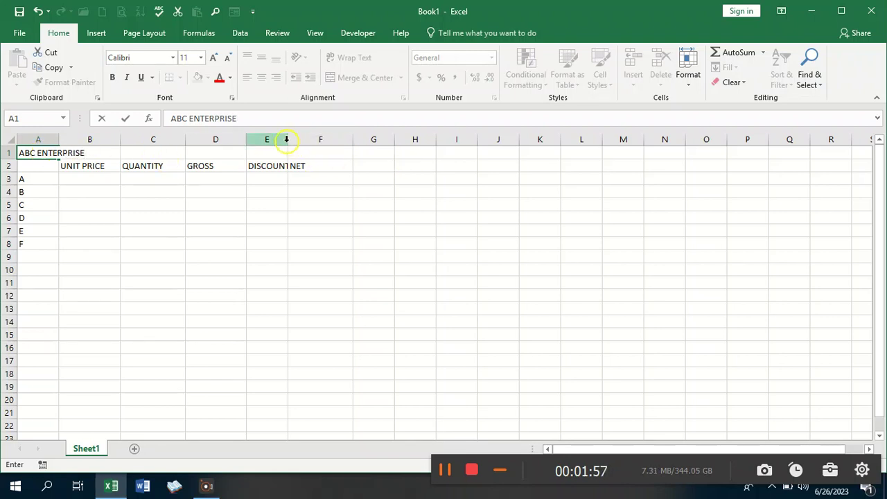
{"action": "left_click", "coordinate": [320, 169]}
{"action": "left_click_drag", "start_coordinate": [286, 144], "coordinate": [303, 145]}
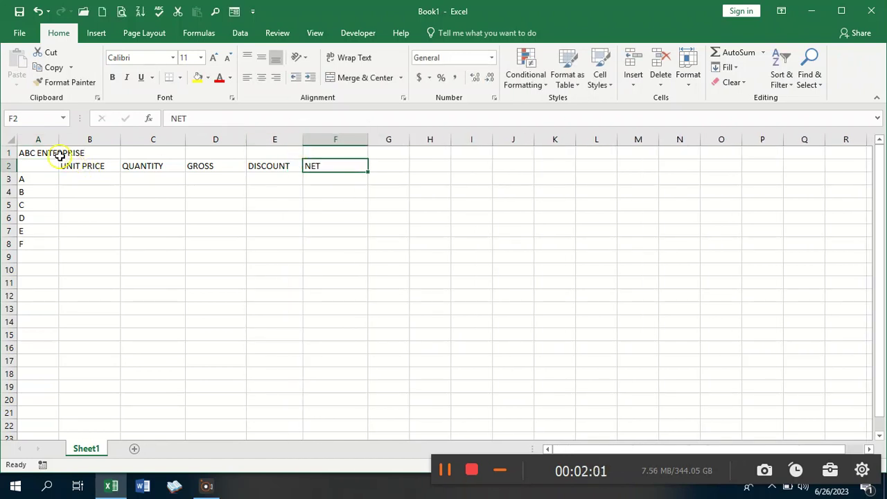
Step: Merge and center the title across A1:F1 and make it bold
{"action": "left_click_drag", "start_coordinate": [40, 152], "coordinate": [337, 145]}
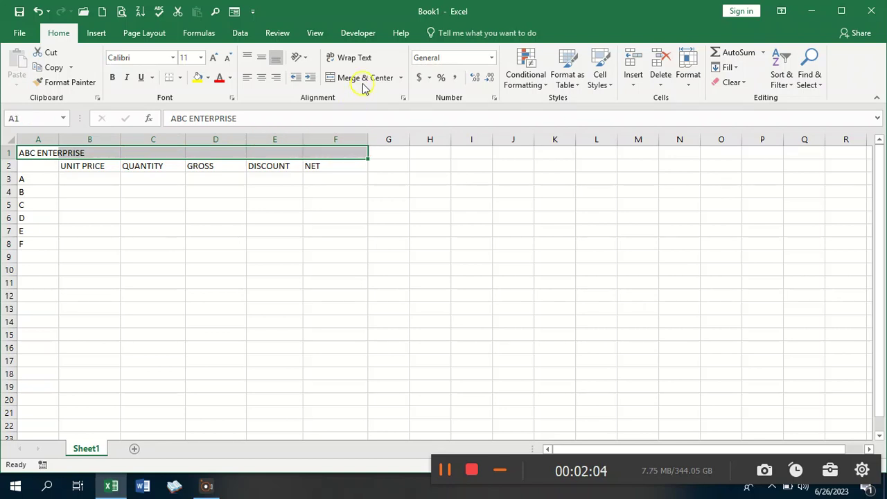
{"action": "left_click", "coordinate": [373, 87]}
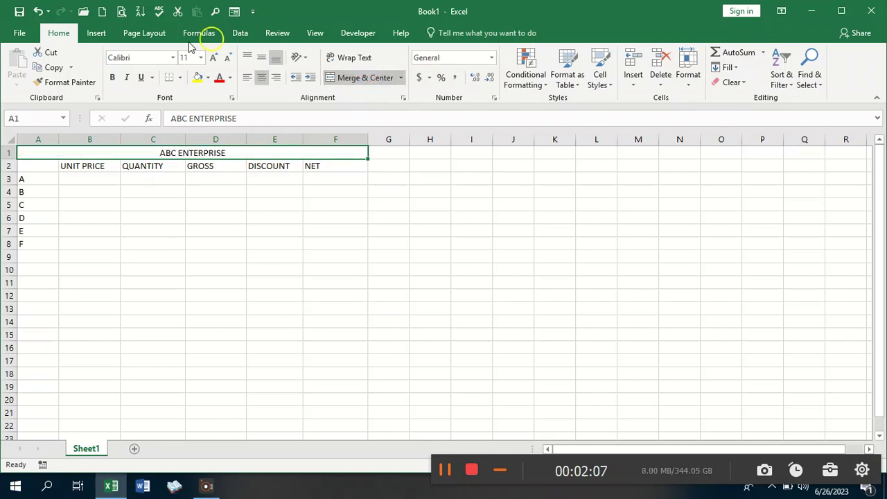
{"action": "left_click", "coordinate": [113, 77]}
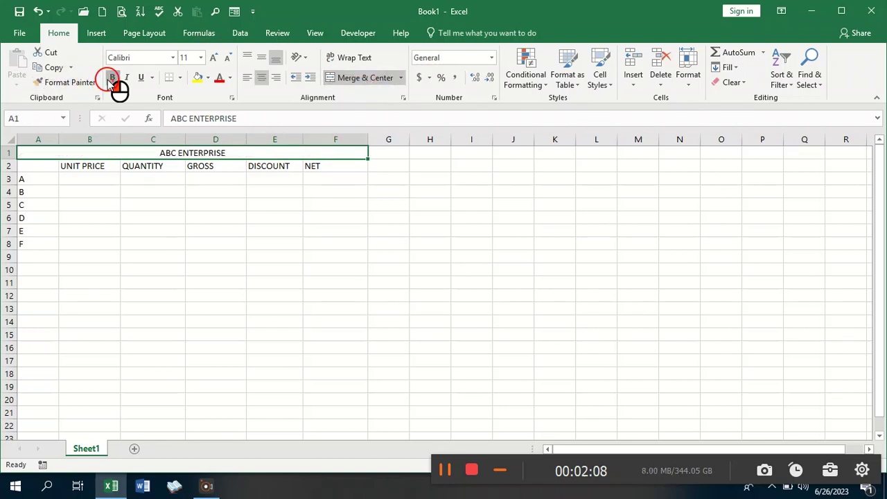
Step: Increase the font size of the ABC ENTERPRISE title to 26
{"action": "left_click", "coordinate": [213, 59]}
{"action": "left_click", "coordinate": [213, 59]}
{"action": "left_click", "coordinate": [213, 59]}
{"action": "left_click", "coordinate": [213, 59]}
{"action": "left_click", "coordinate": [213, 59]}
{"action": "left_click", "coordinate": [213, 59]}
{"action": "left_click", "coordinate": [214, 59]}
{"action": "left_click", "coordinate": [213, 59]}
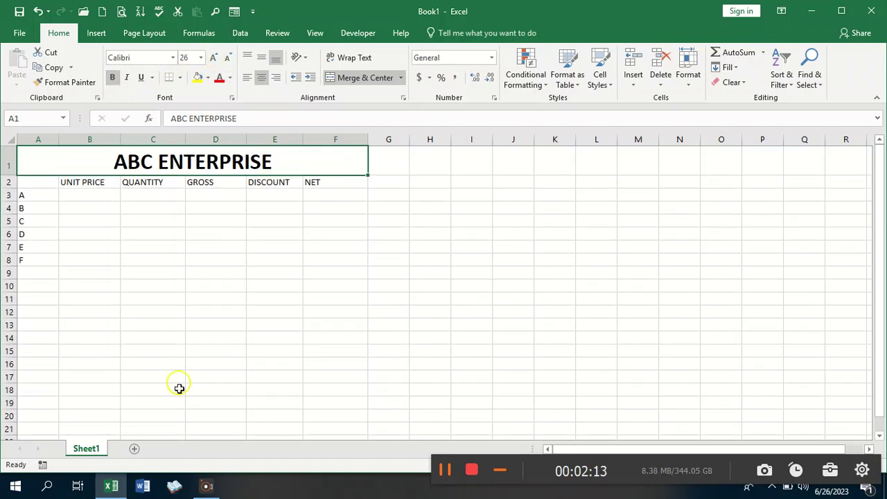
{"action": "left_click", "coordinate": [220, 208]}
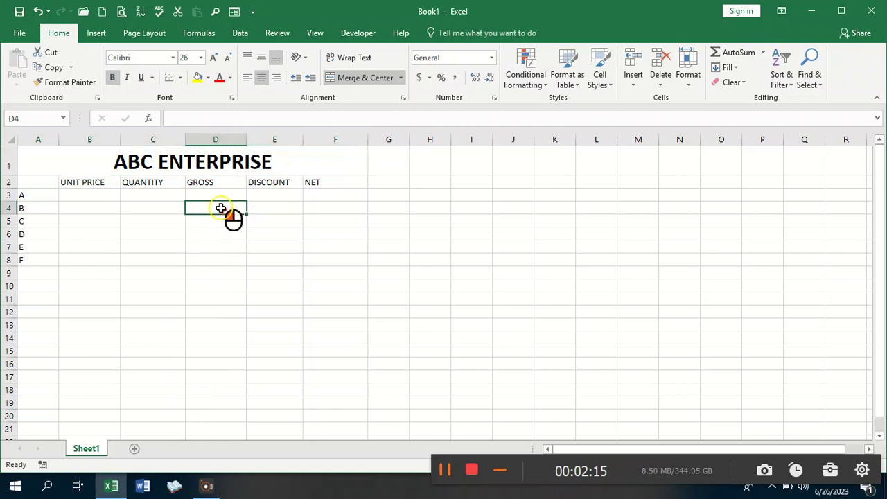
Step: Apply all borders to the table range A2:F8
{"action": "left_click", "coordinate": [68, 182]}
{"action": "left_click_drag", "start_coordinate": [68, 182], "coordinate": [292, 180]}
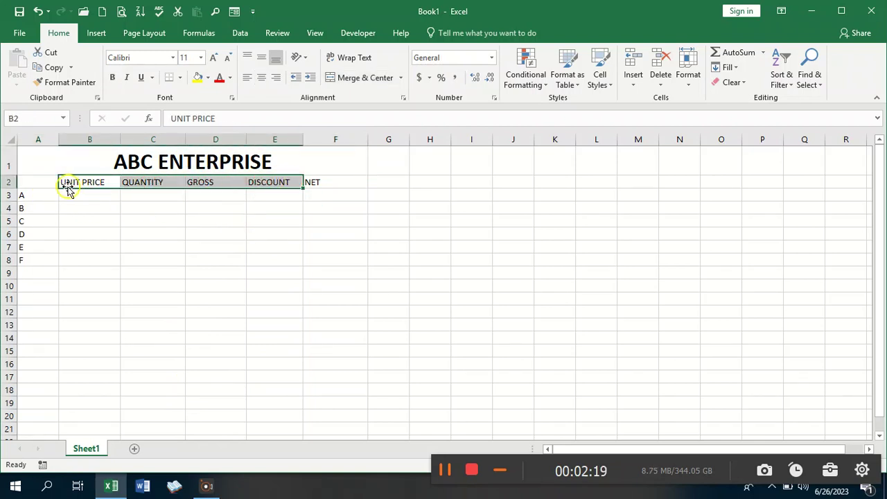
{"action": "left_click_drag", "start_coordinate": [21, 181], "coordinate": [340, 259]}
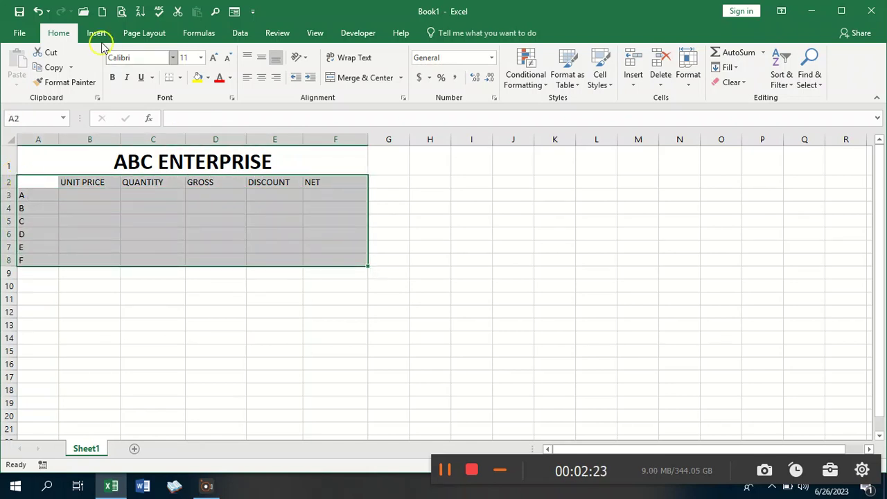
{"action": "left_click", "coordinate": [180, 78]}
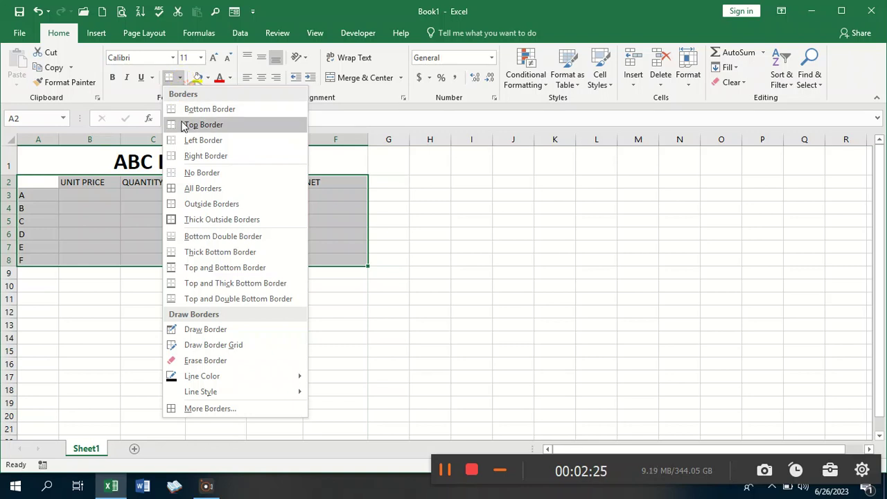
{"action": "left_click", "coordinate": [210, 189]}
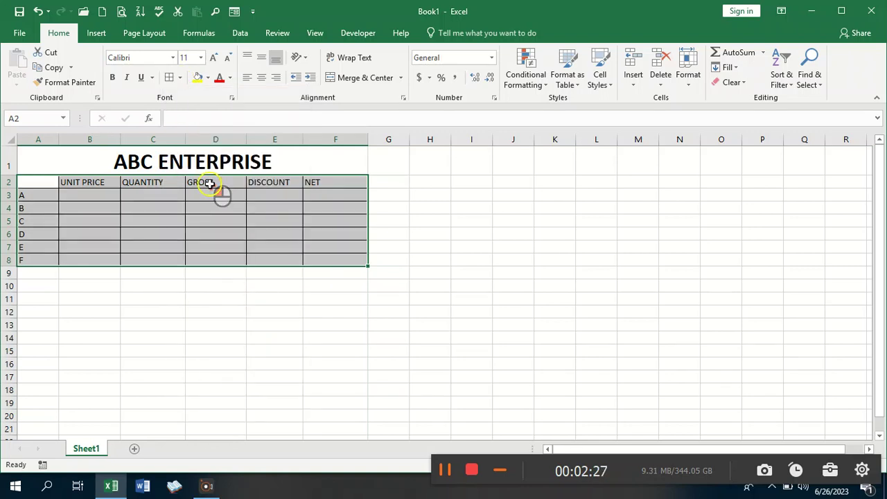
{"action": "left_click", "coordinate": [420, 236]}
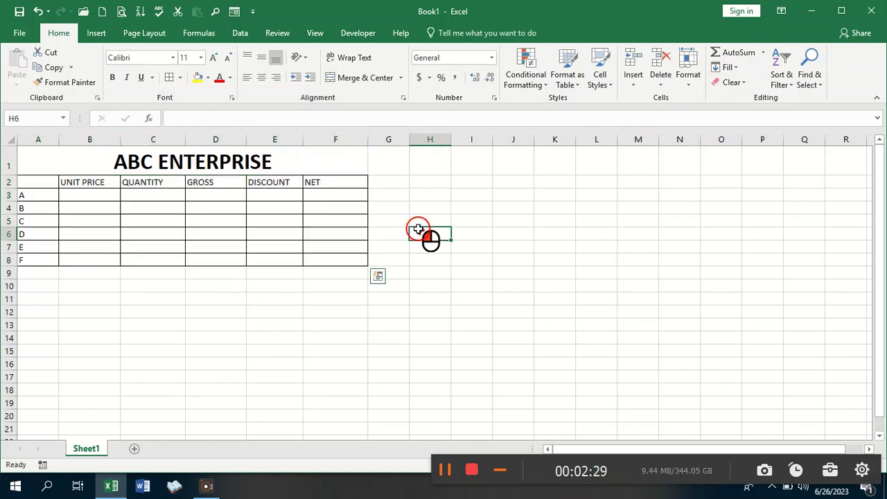
Step: Make the column headings in B2:F2 and the item labels in A3:A8 bold
{"action": "left_click_drag", "start_coordinate": [357, 182], "coordinate": [92, 182]}
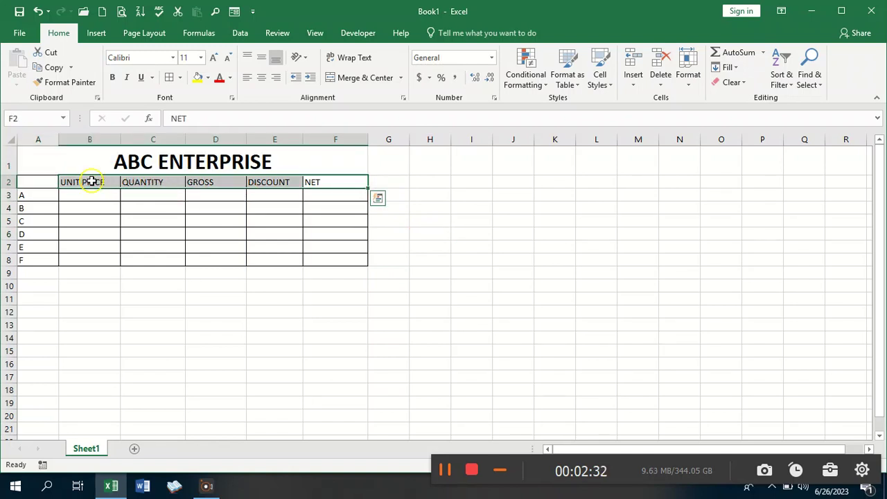
{"action": "left_click", "coordinate": [113, 78]}
{"action": "left_click_drag", "start_coordinate": [37, 198], "coordinate": [36, 259]}
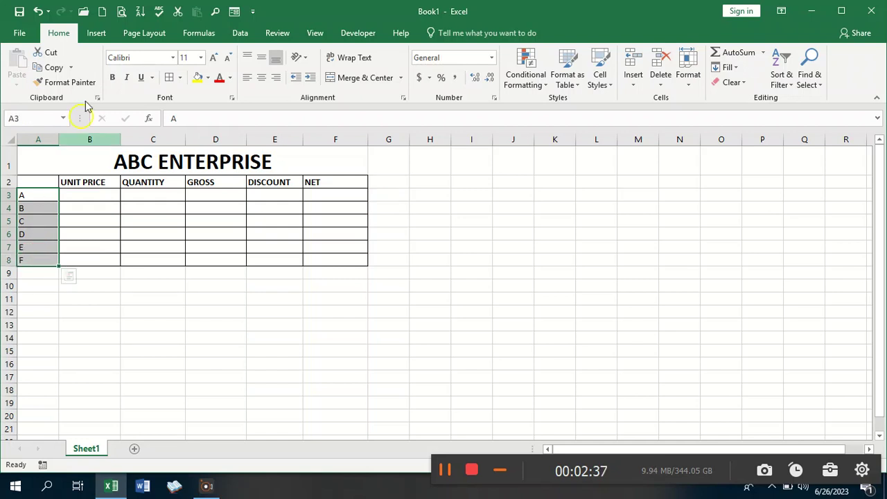
{"action": "left_click", "coordinate": [118, 80]}
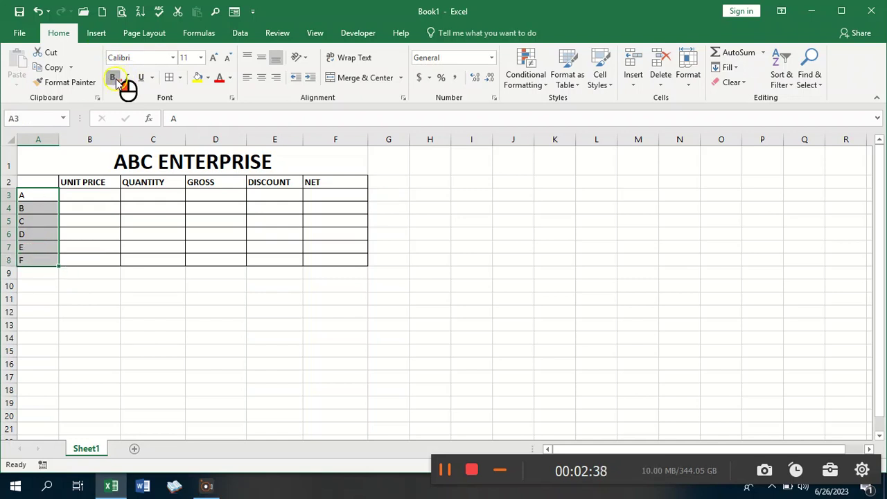
Step: Enter the unit prices 50, 20, 100, 56, 75 and 112 for items A to F in B3:B8
{"action": "left_click", "coordinate": [103, 193]}
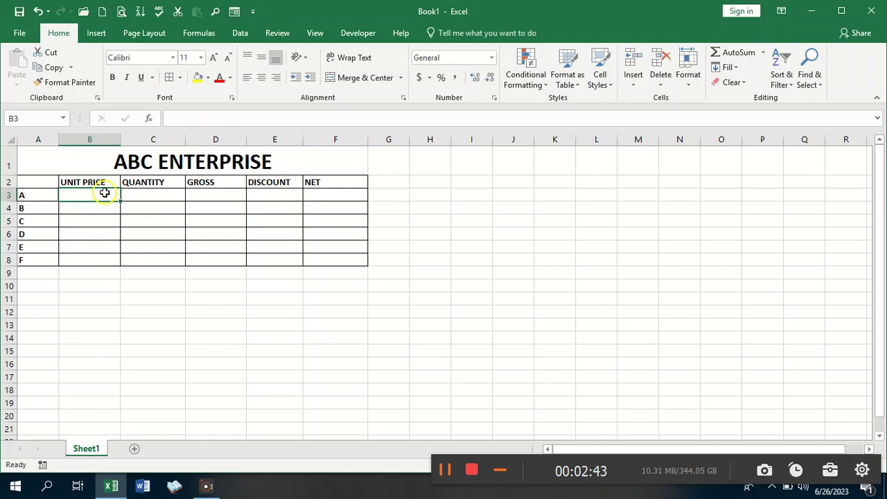
{"action": "type", "text": "50"}
{"action": "key", "text": "Return"}
{"action": "type", "text": "20"}
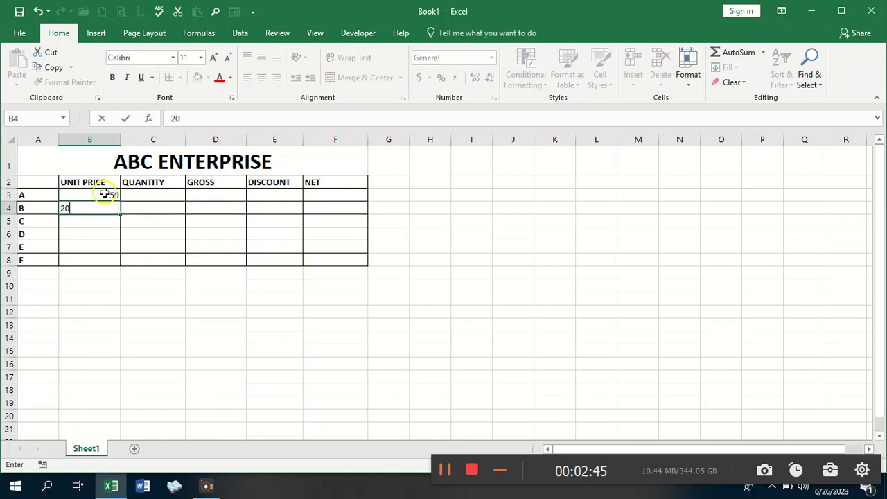
{"action": "key", "text": "Return"}
{"action": "type", "text": "100"}
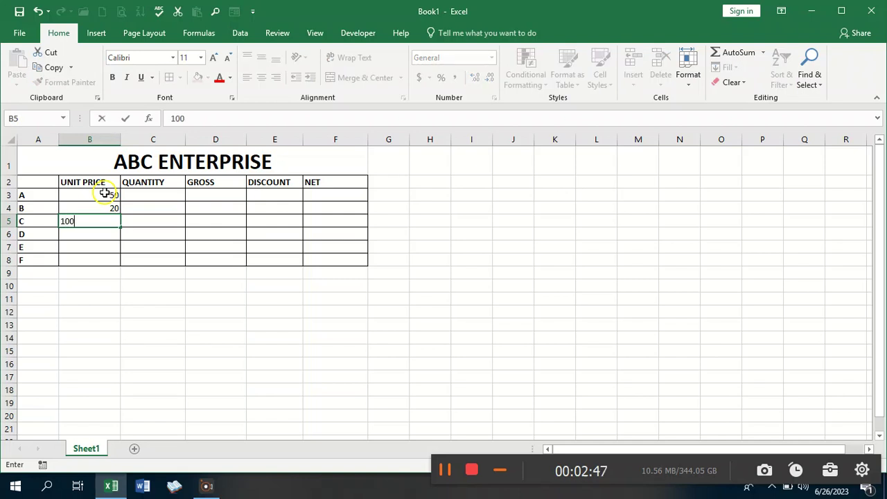
{"action": "key", "text": "Return"}
{"action": "type", "text": "56"}
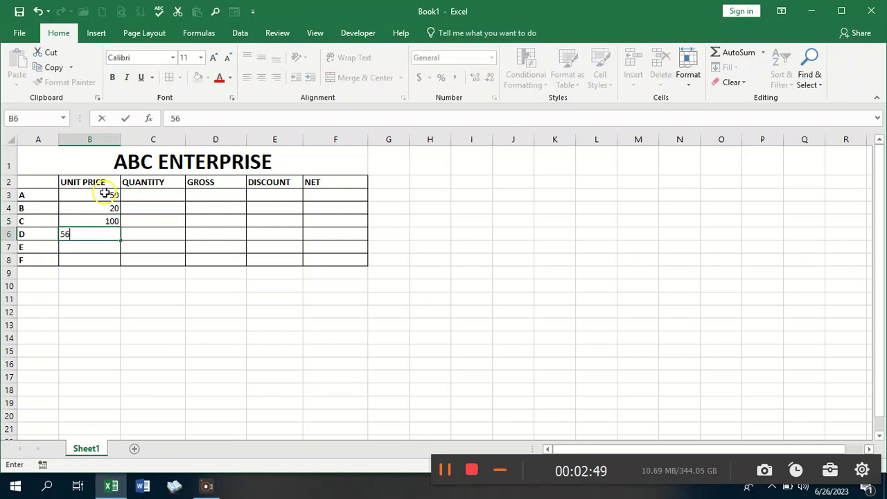
{"action": "key", "text": "Return"}
{"action": "type", "text": "75"}
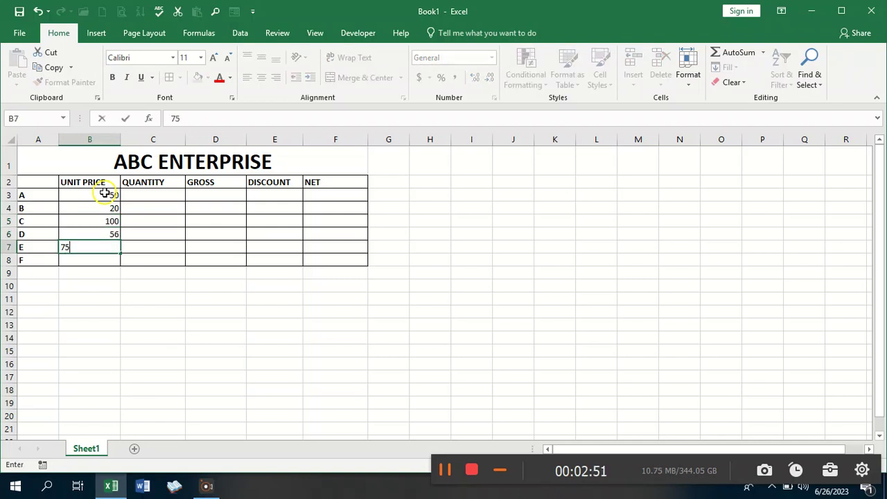
{"action": "key", "text": "Return"}
{"action": "type", "text": "112"}
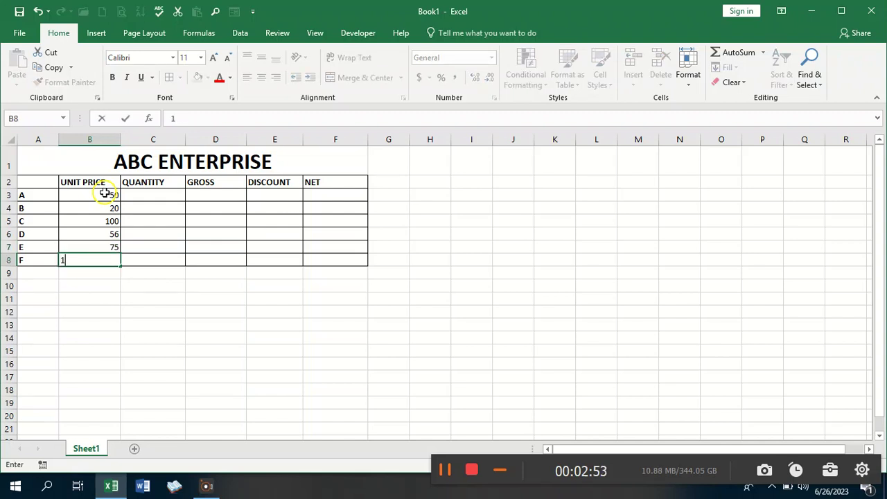
{"action": "left_click", "coordinate": [178, 258]}
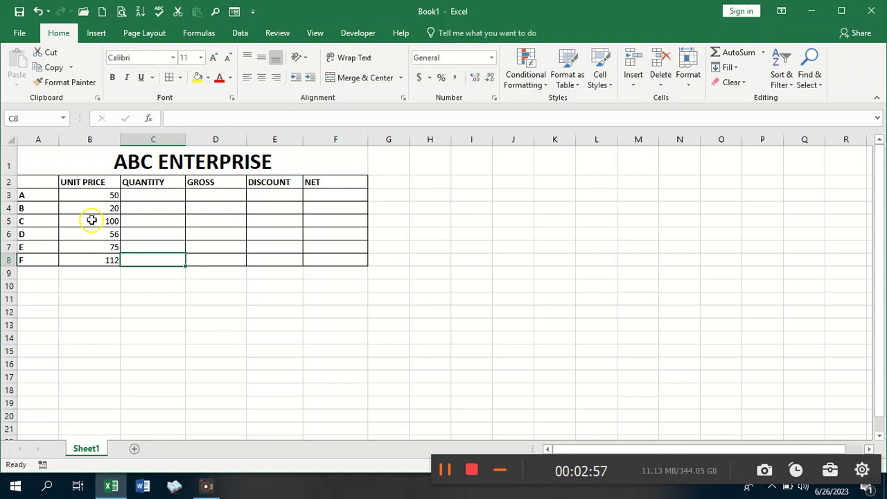
Step: Apply the custom number format "GH¢" #.##0.00 to the unit prices in B3:B8
{"action": "left_click_drag", "start_coordinate": [98, 199], "coordinate": [97, 260]}
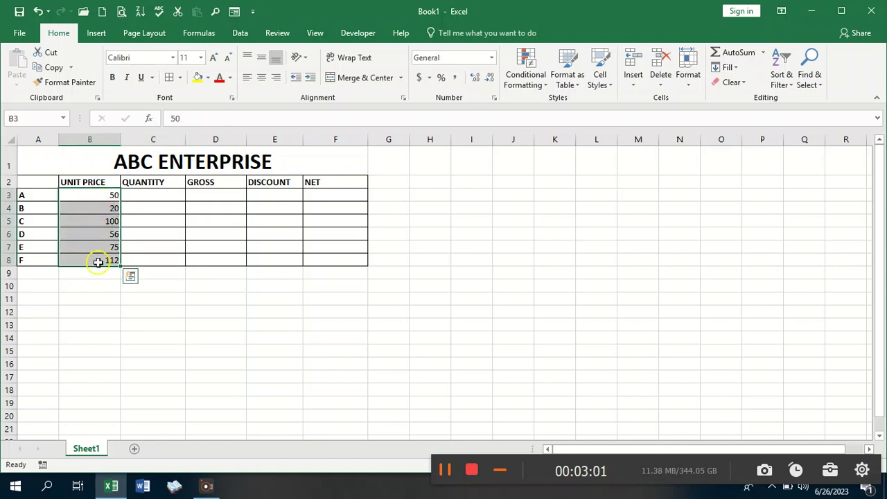
{"action": "right_click", "coordinate": [102, 222]}
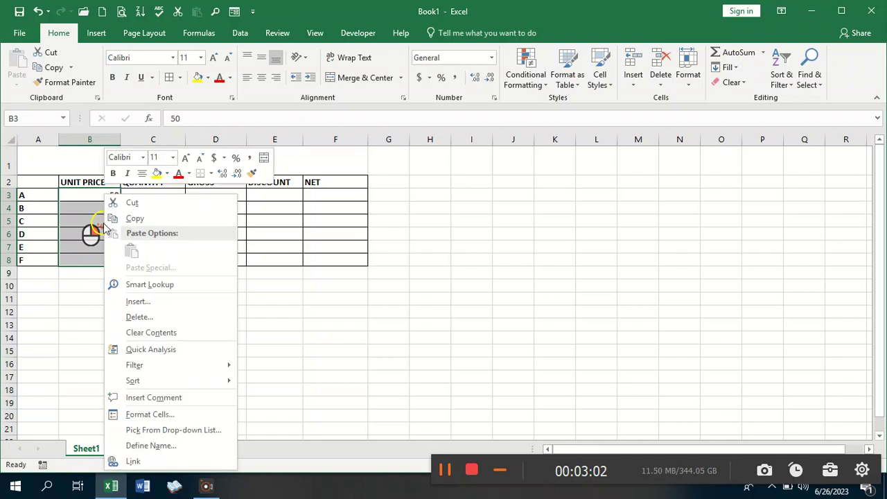
{"action": "left_click", "coordinate": [172, 416]}
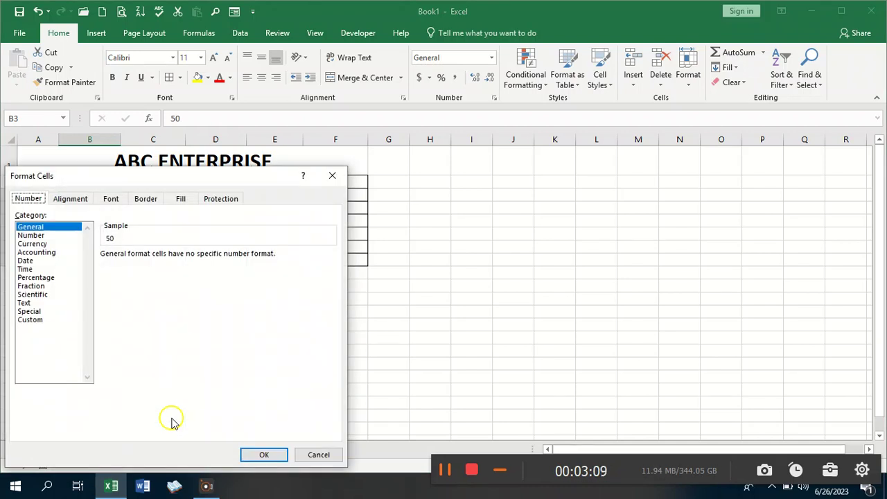
{"action": "left_click_drag", "start_coordinate": [200, 176], "coordinate": [437, 99]}
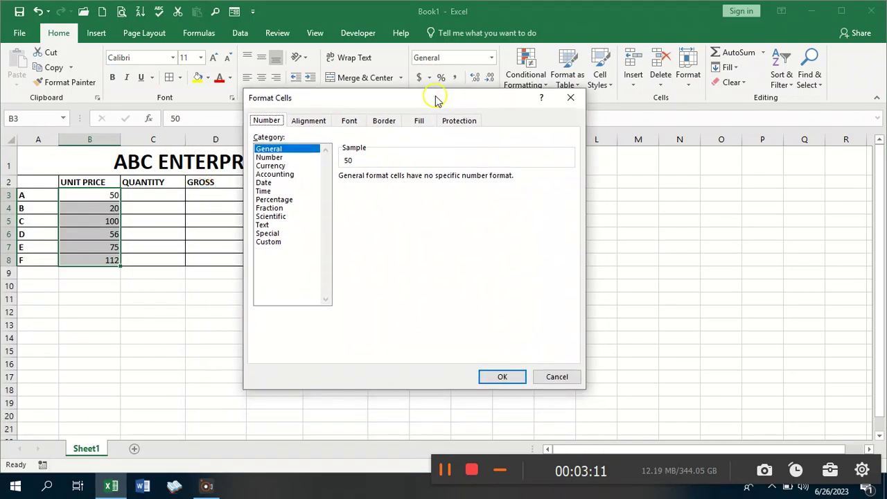
{"action": "left_click", "coordinate": [275, 244]}
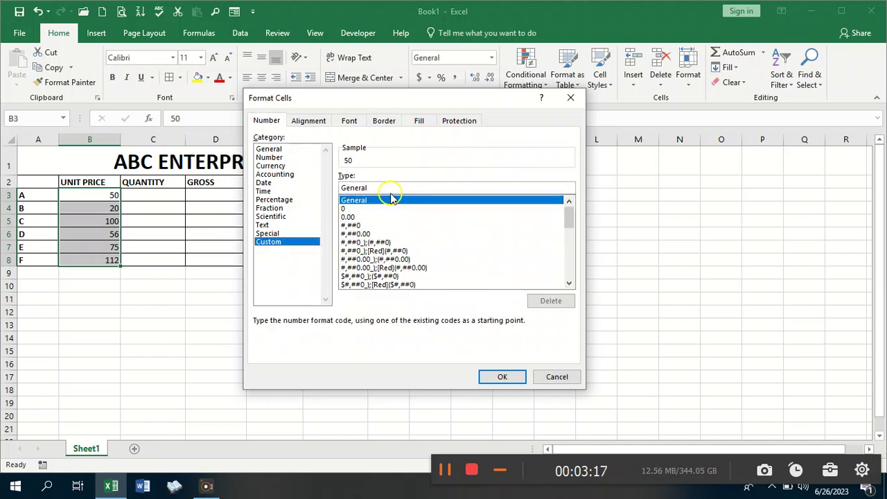
{"action": "left_click", "coordinate": [377, 186]}
{"action": "key", "text": "BackSpace"}
{"action": "key", "text": "BackSpace"}
{"action": "key", "text": "BackSpace"}
{"action": "key", "text": "BackSpace"}
{"action": "key", "text": "BackSpace"}
{"action": "key", "text": "BackSpace"}
{"action": "key", "text": "BackSpace"}
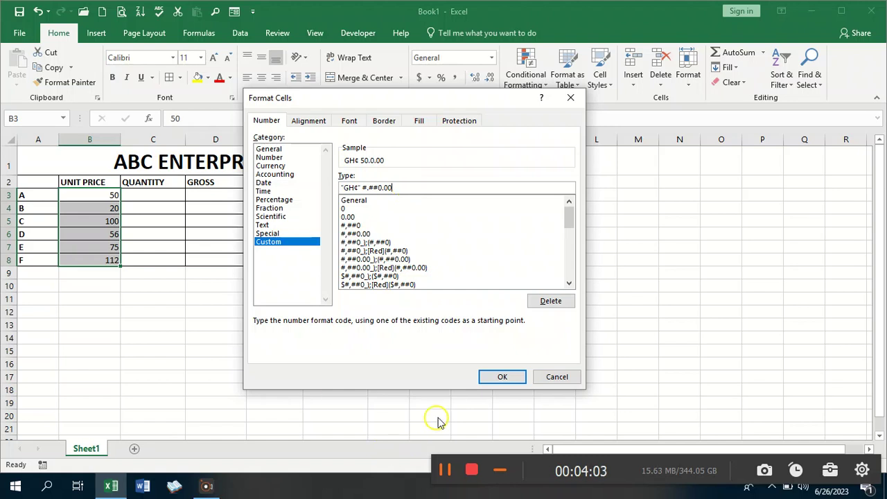
{"action": "left_click", "coordinate": [493, 380]}
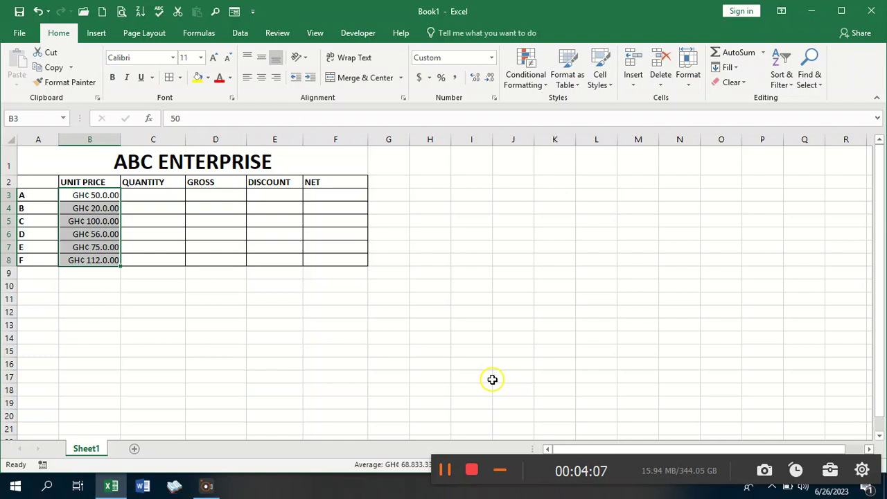
Step: Change the custom number format of the unit prices in B3:B8 to "GH¢" #0.00
{"action": "left_click", "coordinate": [99, 199]}
{"action": "left_click", "coordinate": [74, 197]}
{"action": "left_click_drag", "start_coordinate": [74, 197], "coordinate": [80, 260]}
{"action": "right_click", "coordinate": [88, 198]}
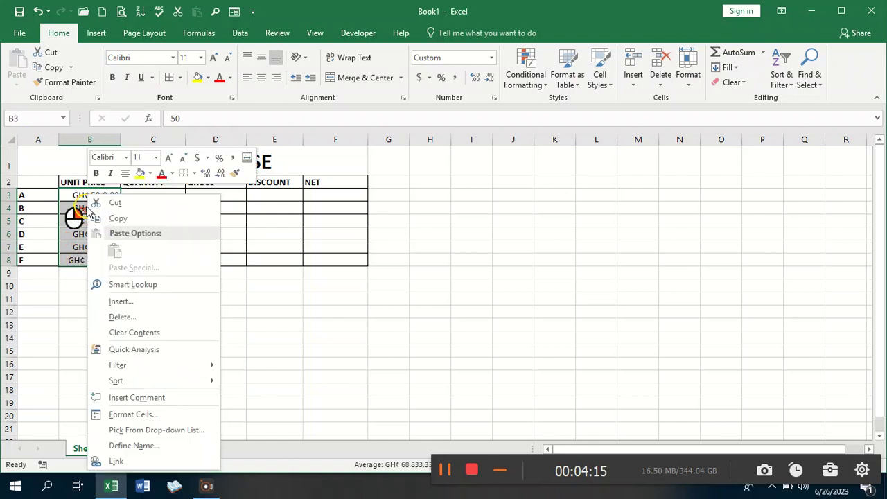
{"action": "left_click", "coordinate": [149, 415]}
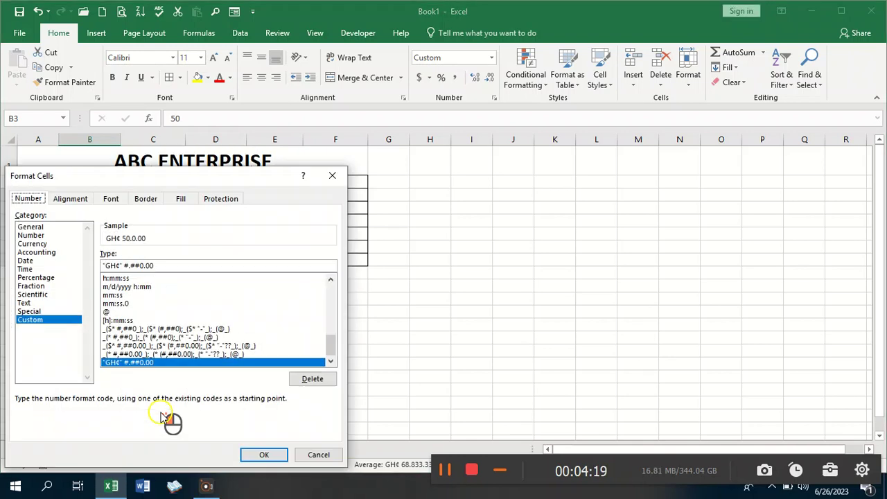
{"action": "left_click", "coordinate": [157, 267]}
{"action": "key", "text": "Left"}
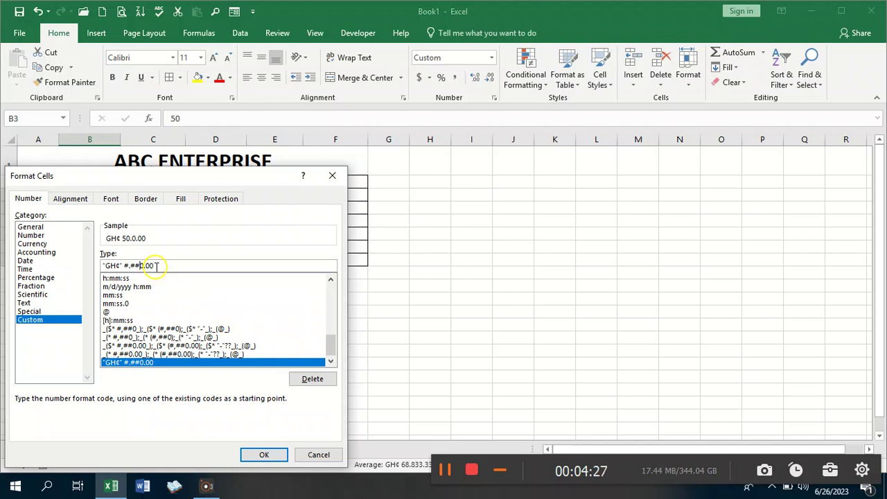
{"action": "key", "text": "BackSpace"}
{"action": "key", "text": "BackSpace"}
{"action": "key", "text": "BackSpace"}
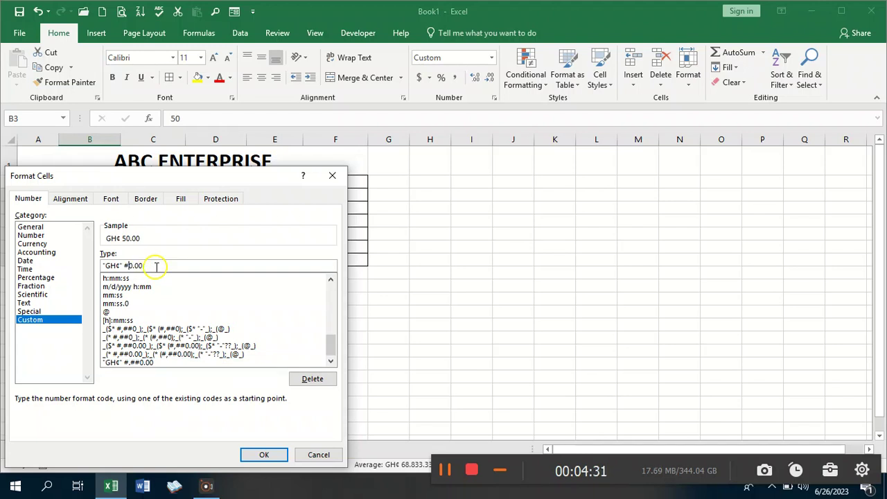
{"action": "left_click", "coordinate": [265, 456]}
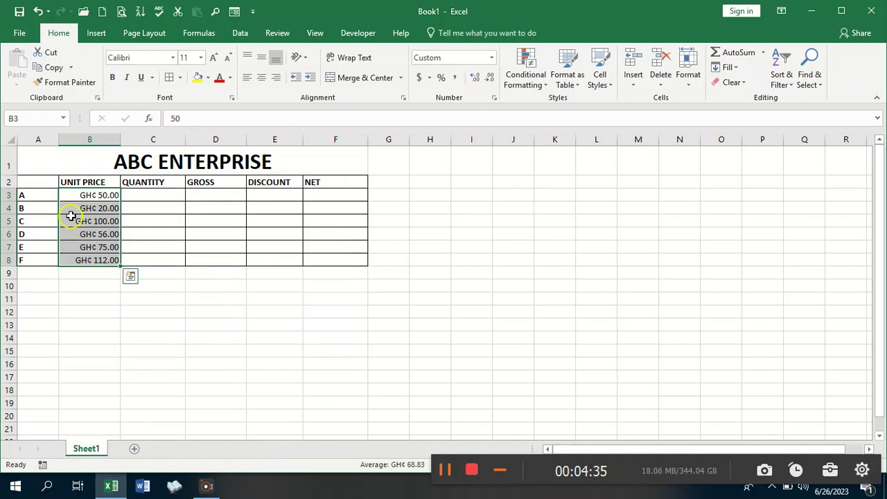
Step: Enter the quantities 100, 20, 114, 23, 52 and 45 for items A to F in C3:C8
{"action": "left_click", "coordinate": [166, 195]}
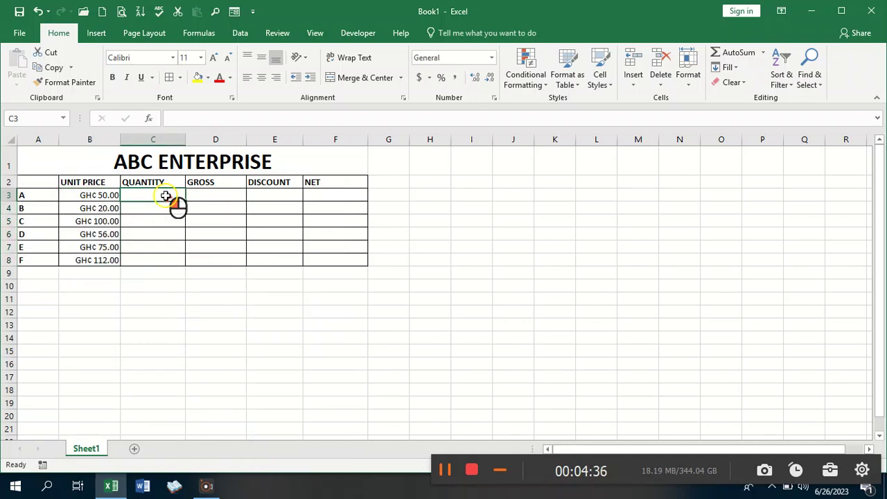
{"action": "type", "text": "100"}
{"action": "key", "text": "Left"}
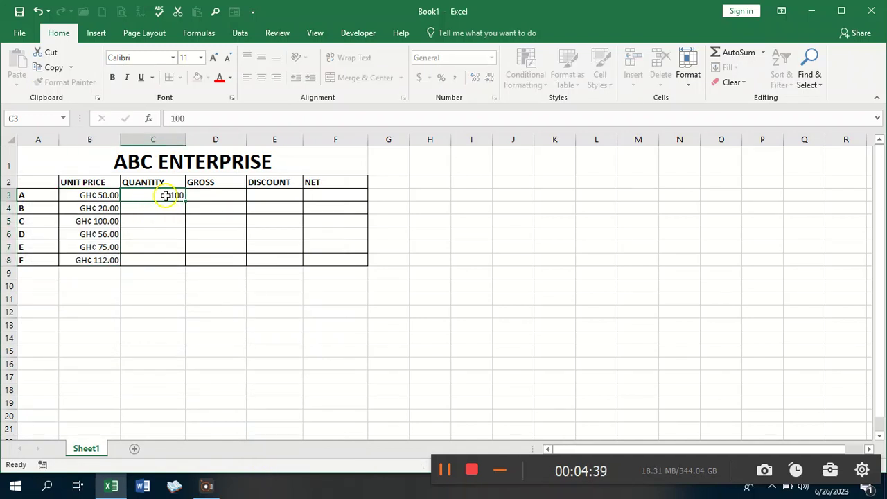
{"action": "key", "text": "Down"}
{"action": "key", "text": "Right"}
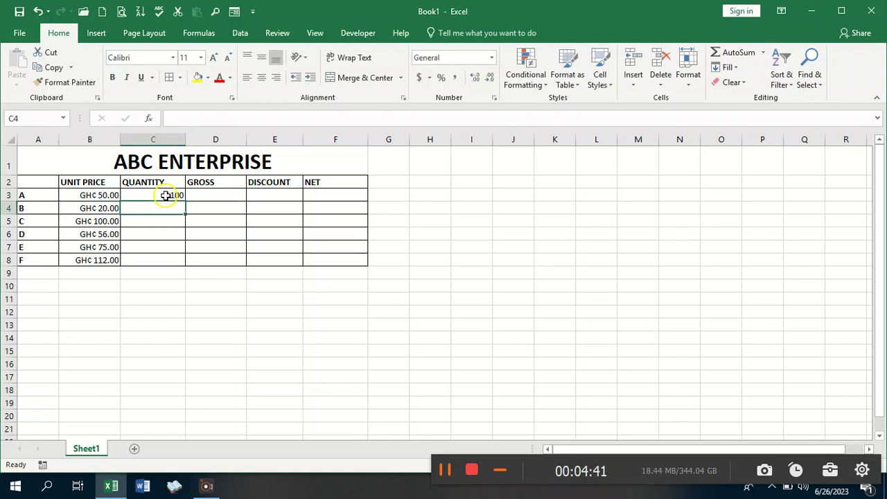
{"action": "type", "text": "20"}
{"action": "key", "text": "Return"}
{"action": "type", "text": "114"}
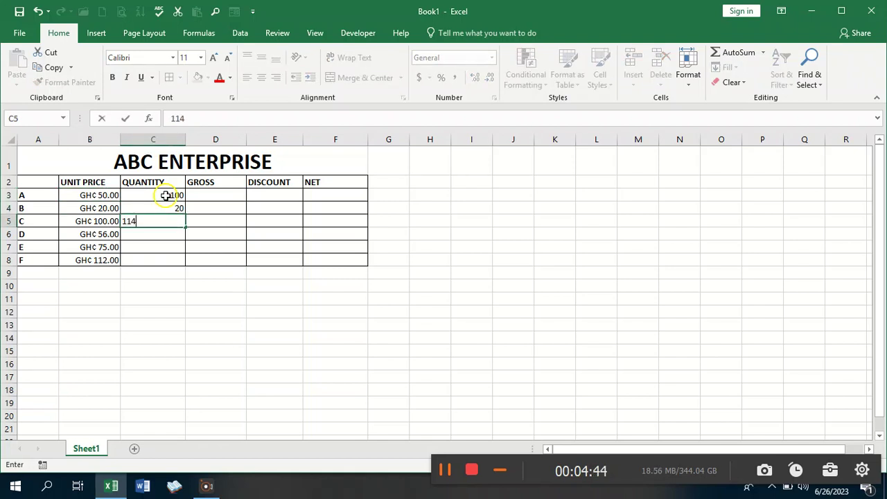
{"action": "key", "text": "Return"}
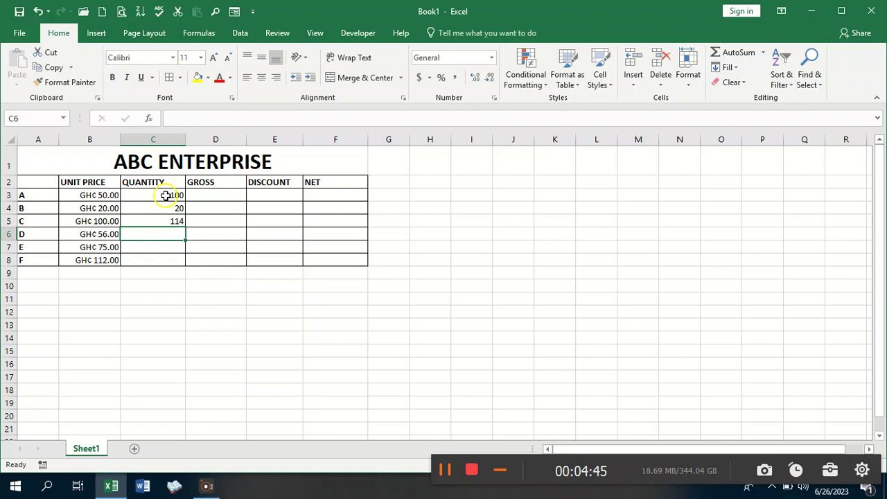
{"action": "type", "text": "23"}
{"action": "key", "text": "Return"}
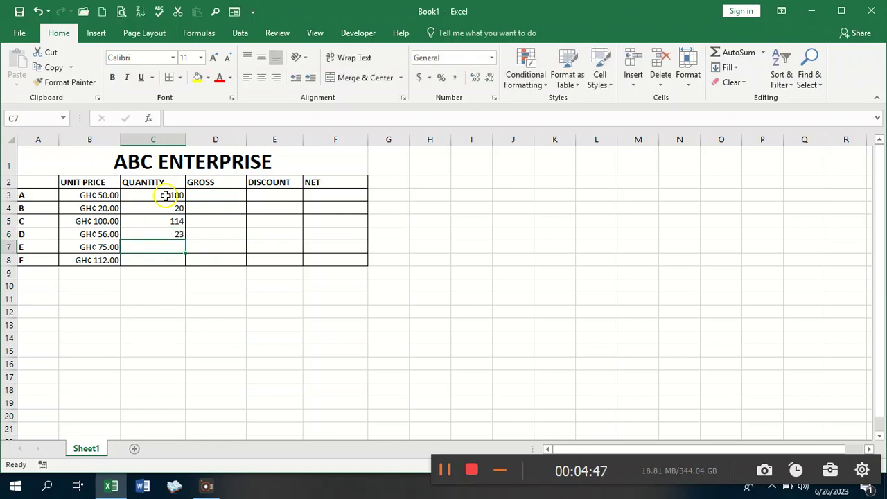
{"action": "type", "text": "52"}
{"action": "key", "text": "Return"}
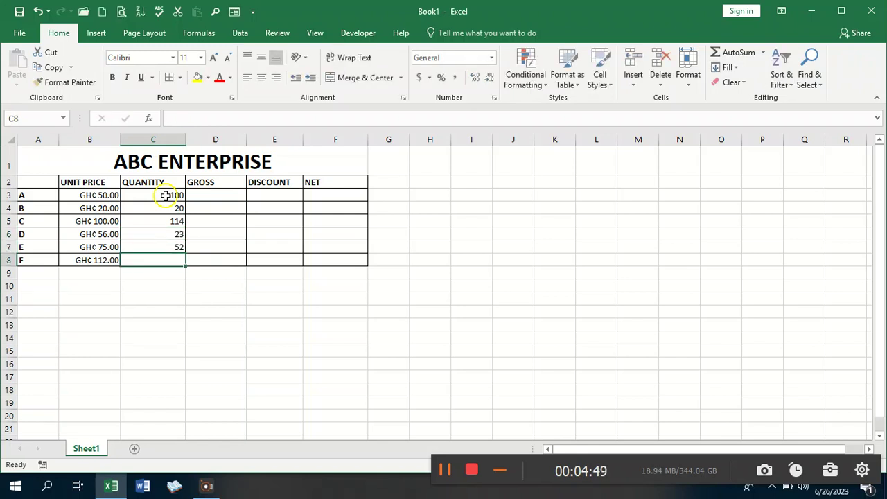
{"action": "type", "text": "45"}
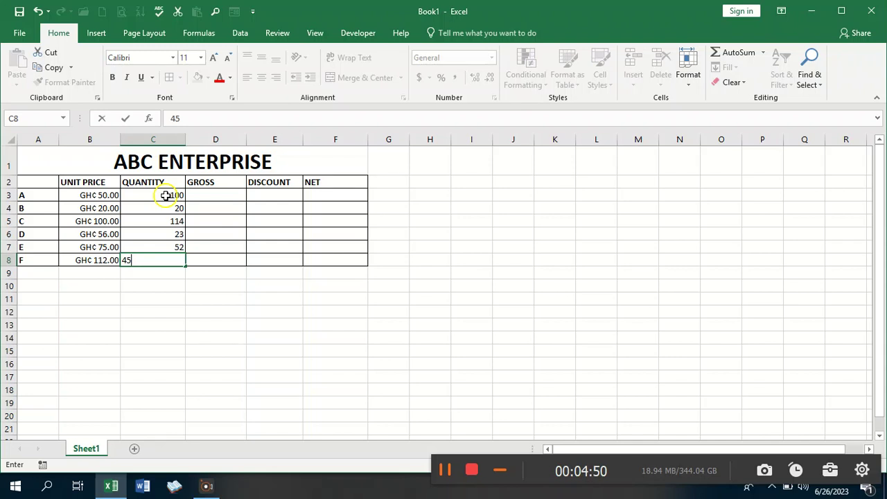
{"action": "left_click", "coordinate": [282, 307]}
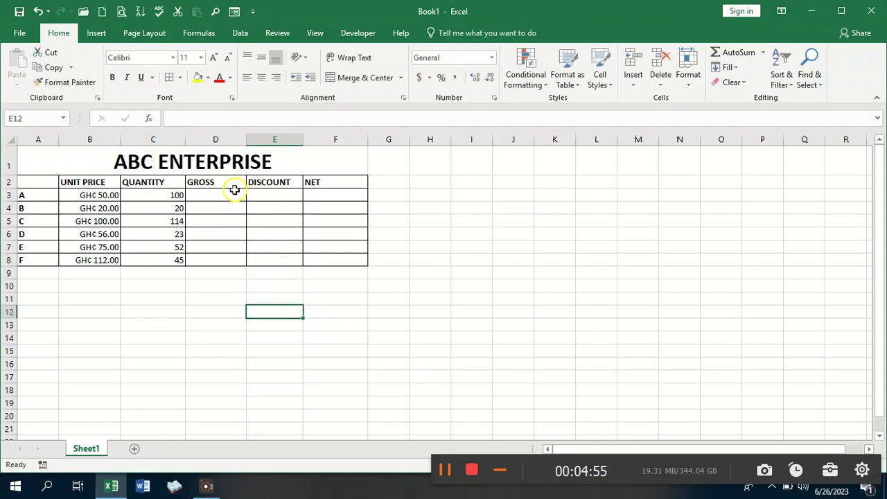
Step: Calculate item A's gross in D3 by multiplying unit price by quantity with the formula =B3*C3
{"action": "left_click", "coordinate": [235, 193]}
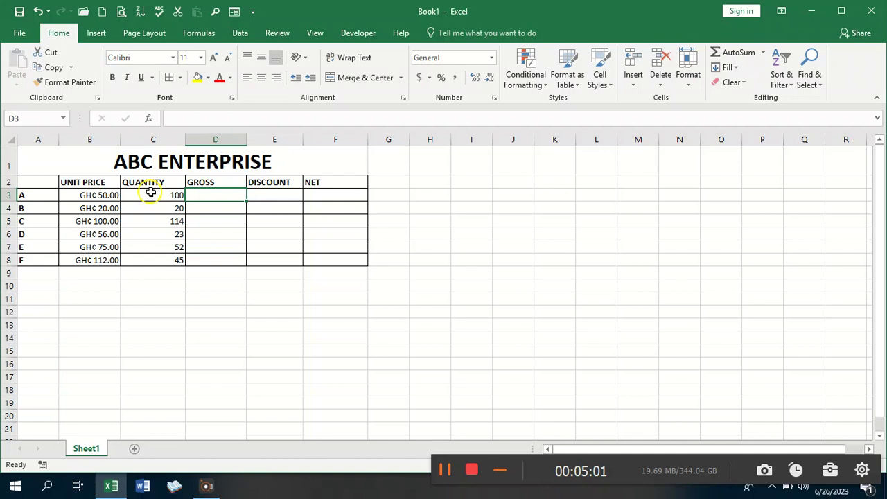
{"action": "left_click", "coordinate": [183, 120]}
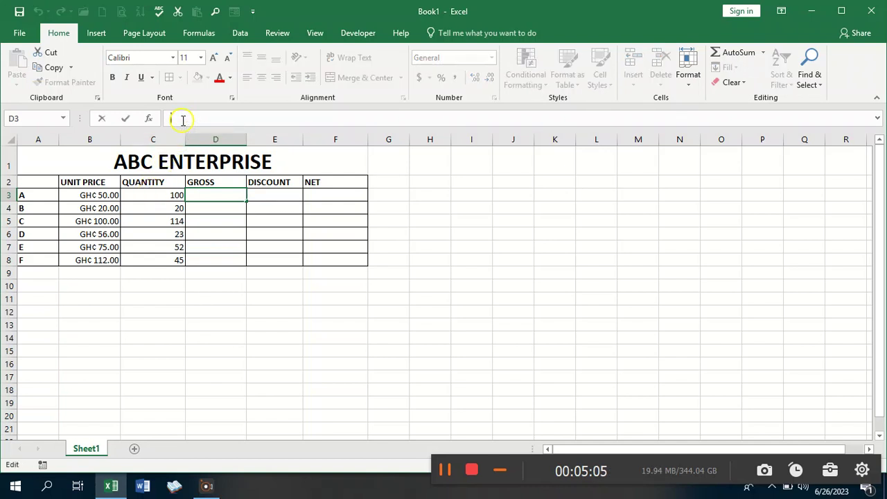
{"action": "type", "text": "="}
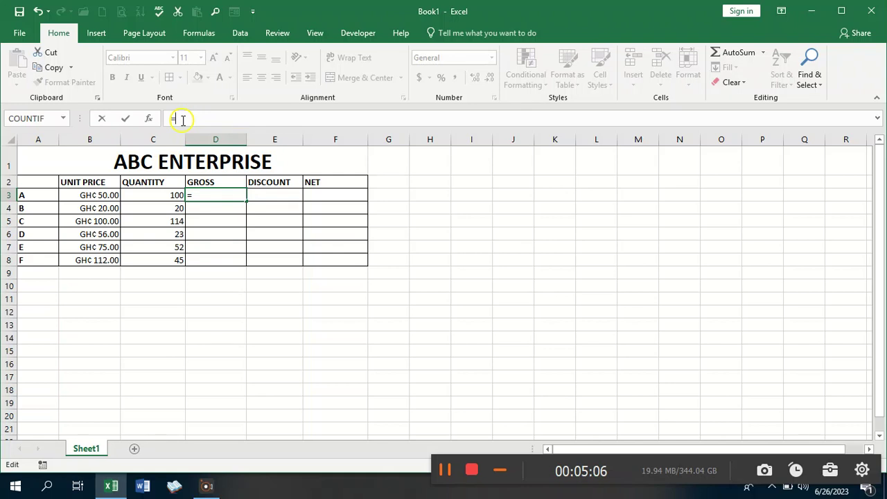
{"action": "left_click", "coordinate": [102, 196]}
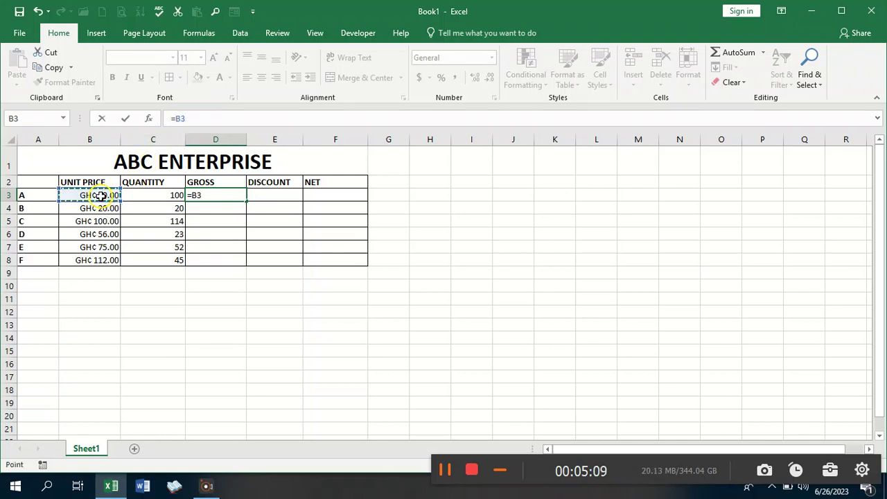
{"action": "type", "text": "*"}
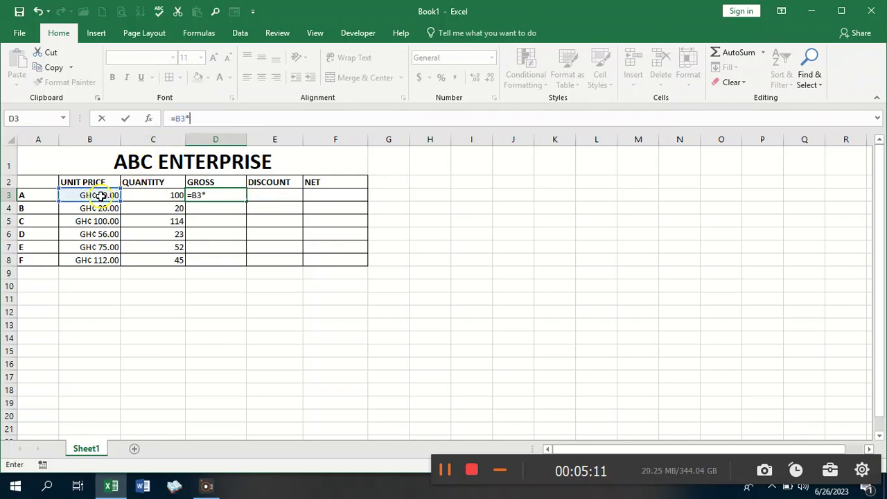
{"action": "left_click", "coordinate": [150, 196]}
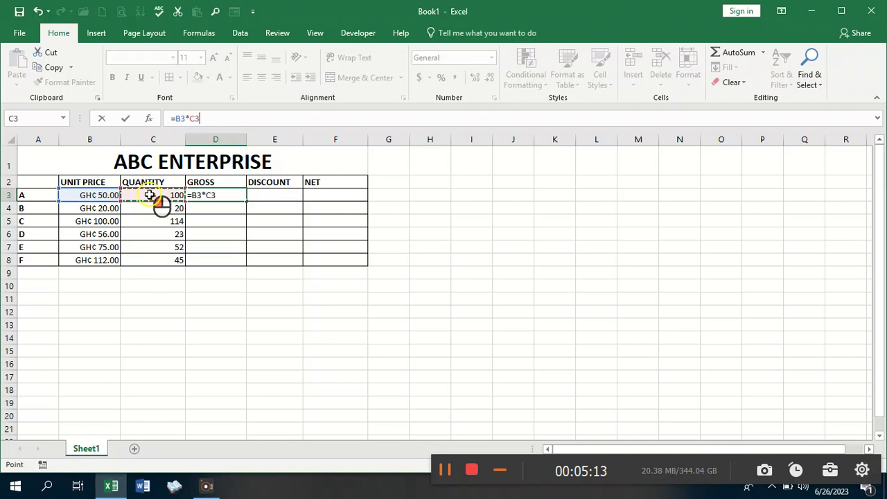
{"action": "key", "text": "Return"}
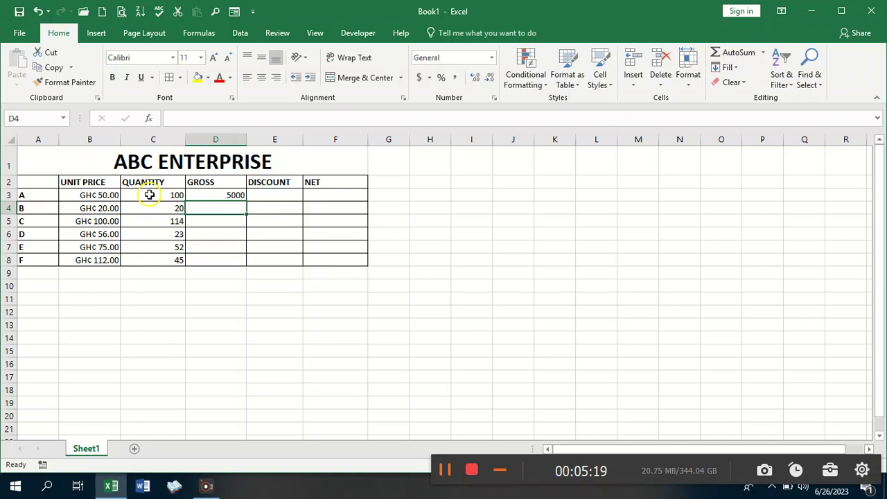
Step: Fill item A's gross formula from D3 down through D8 for items B to F
{"action": "left_click", "coordinate": [228, 194]}
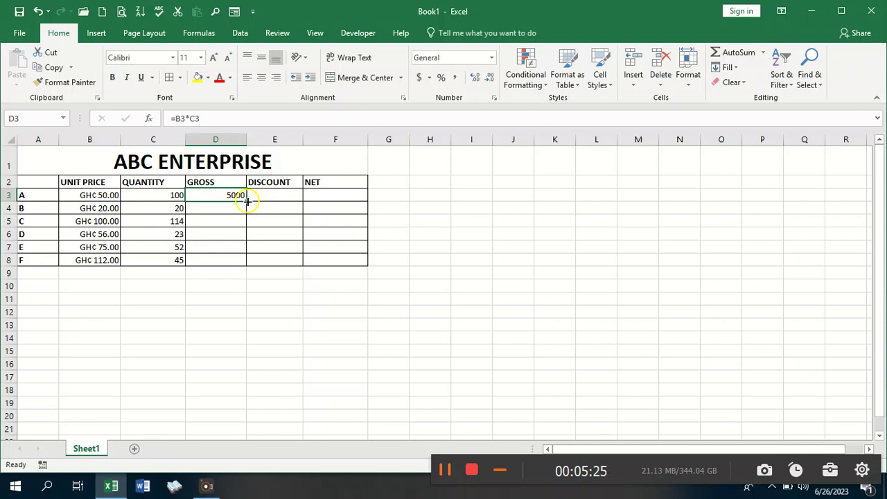
{"action": "double_click", "coordinate": [246, 201]}
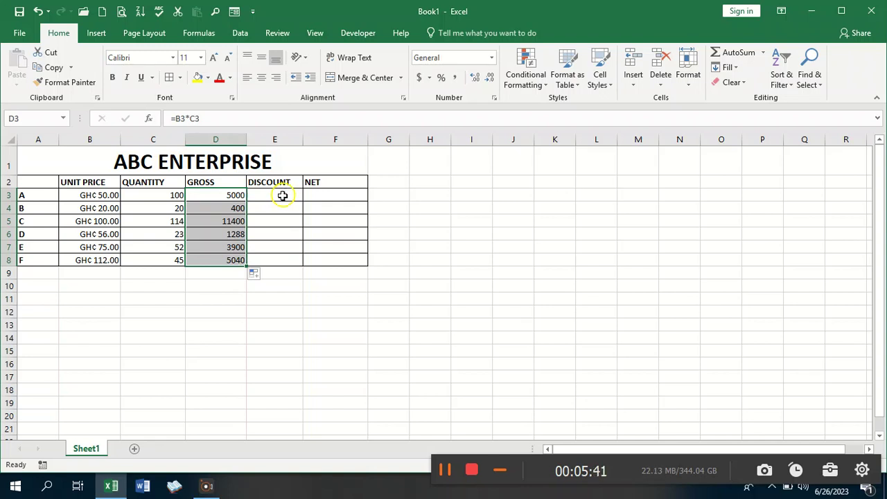
Step: Calculate the discount as 10% of gross with =10%*D3 in E3 and fill the formula down to E8
{"action": "left_click", "coordinate": [282, 195]}
{"action": "left_click", "coordinate": [179, 119]}
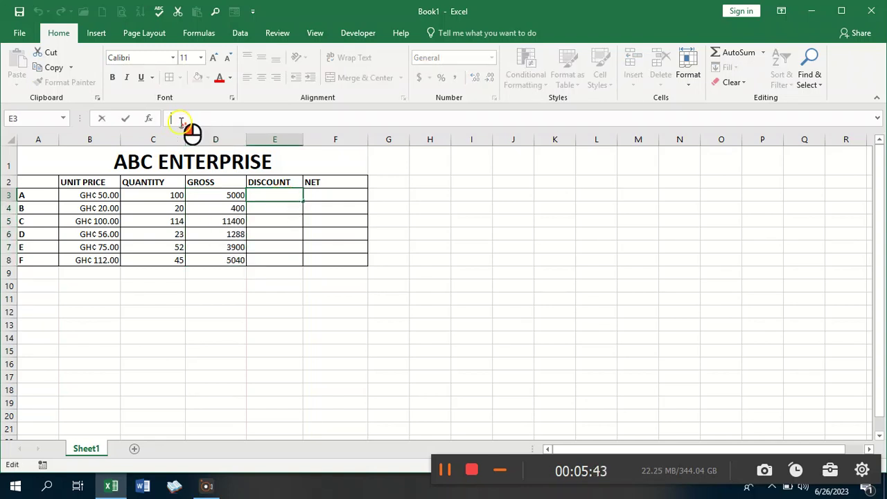
{"action": "type", "text": "="}
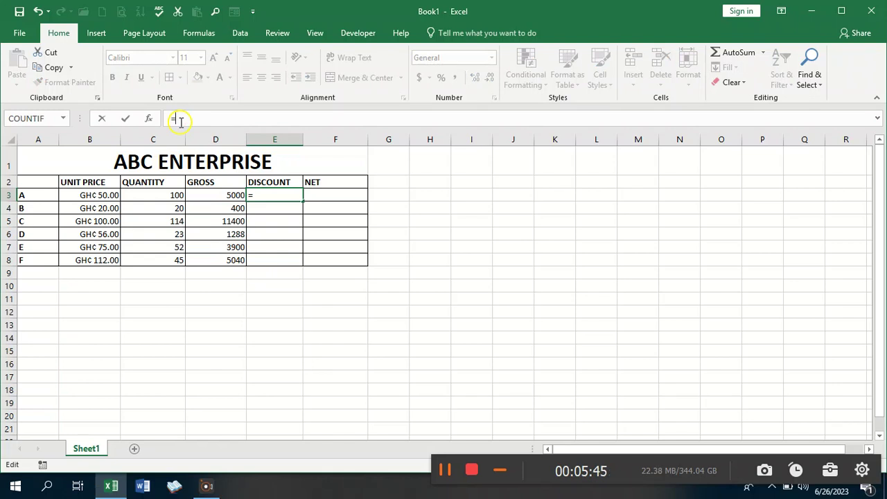
{"action": "type", "text": "10%*"}
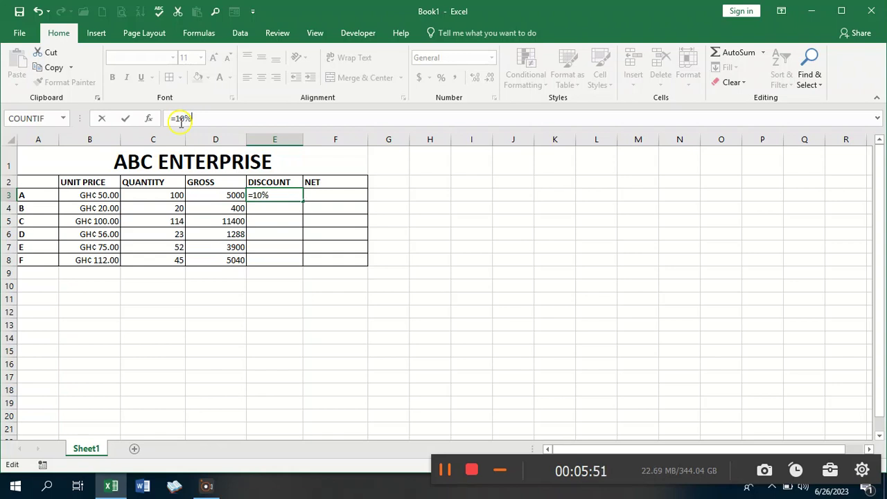
{"action": "left_click", "coordinate": [211, 193]}
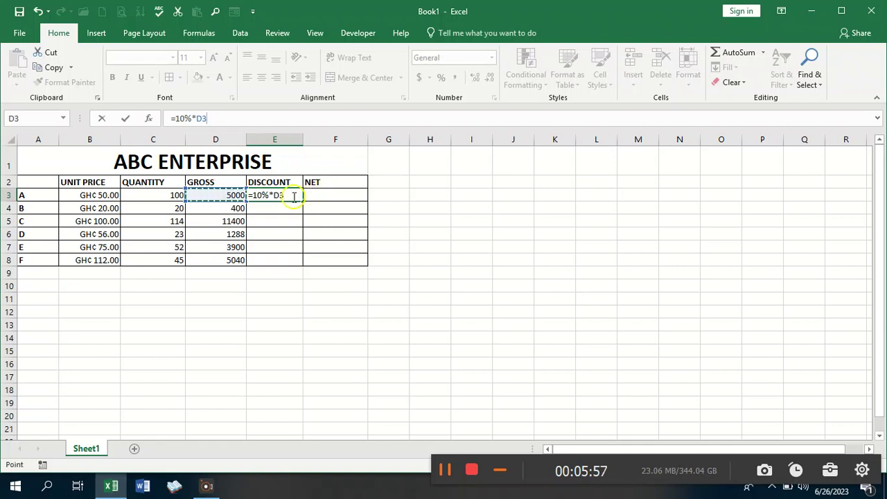
{"action": "key", "text": "Return"}
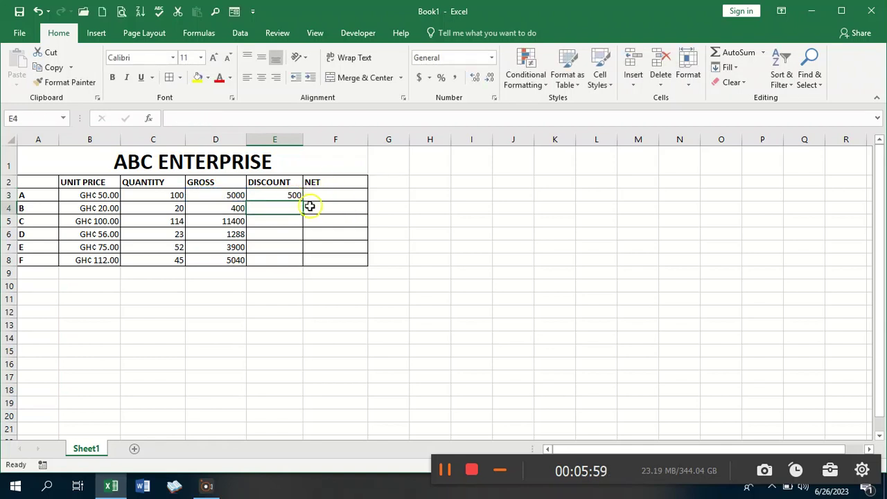
{"action": "left_click", "coordinate": [295, 197]}
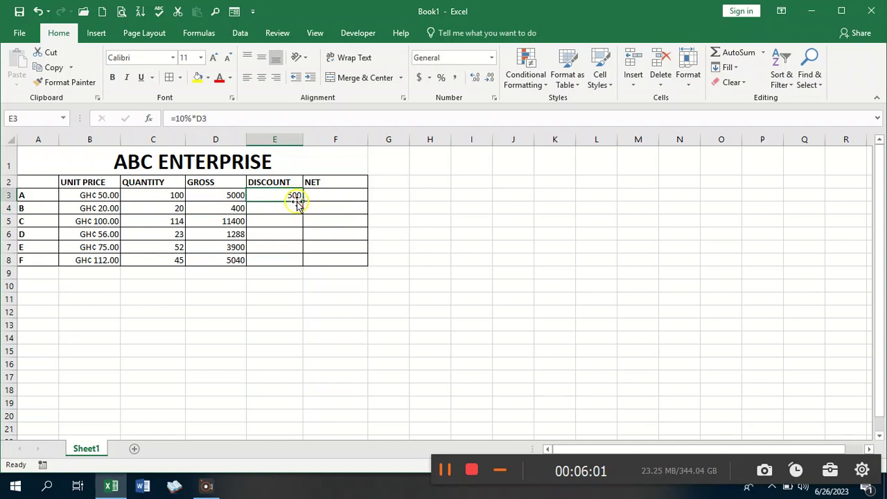
{"action": "left_click_drag", "start_coordinate": [303, 202], "coordinate": [298, 260]}
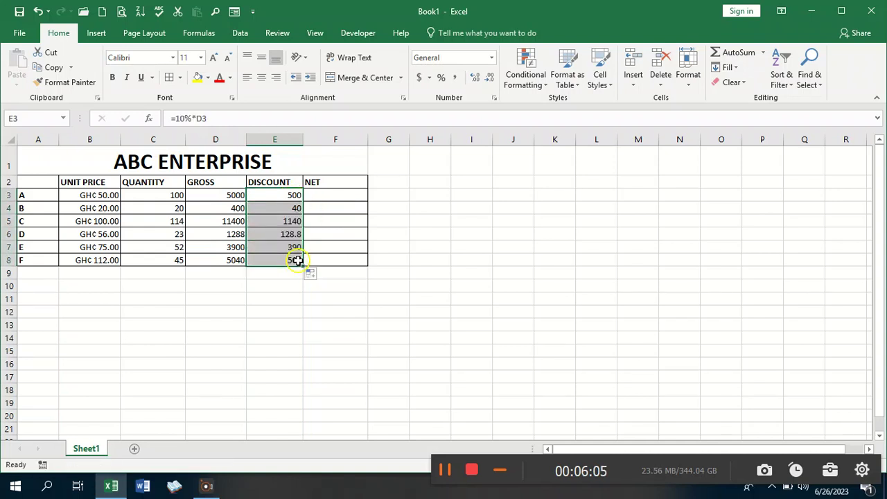
Step: Calculate the net as gross minus discount with =D3-E3 in F3 and fill the formula down to F8
{"action": "left_click", "coordinate": [338, 198]}
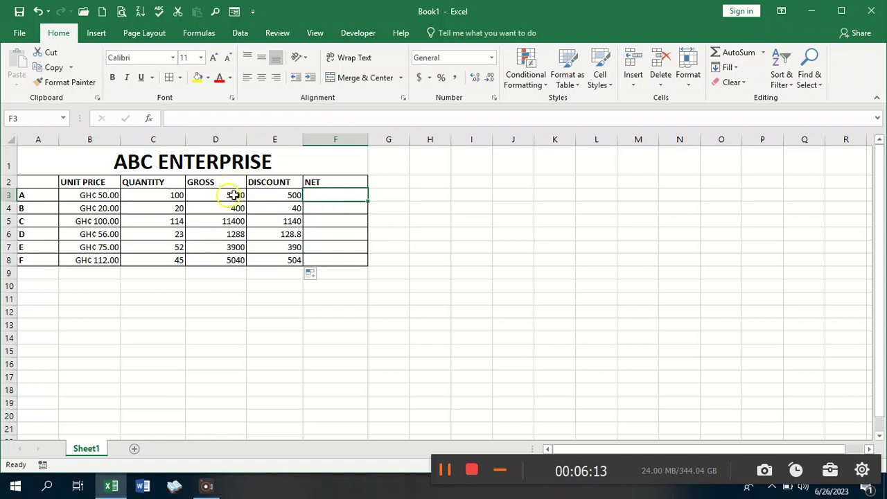
{"action": "left_click", "coordinate": [232, 119]}
{"action": "type", "text": "="}
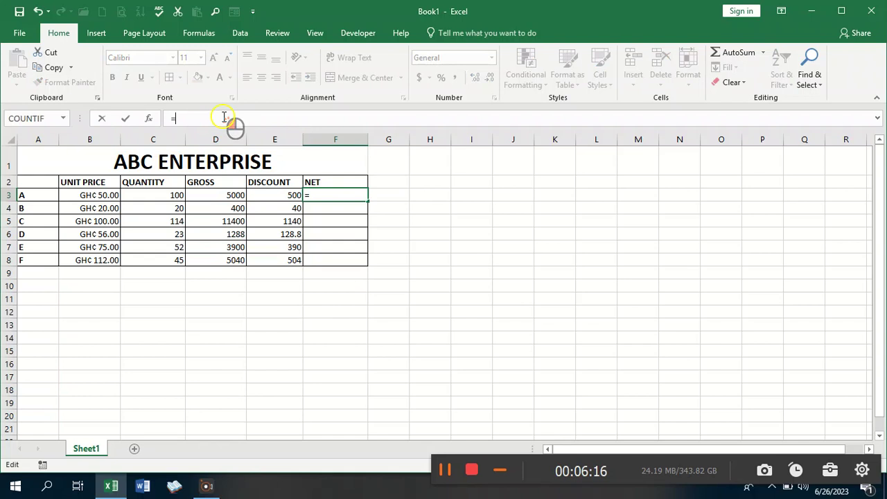
{"action": "left_click", "coordinate": [235, 195]}
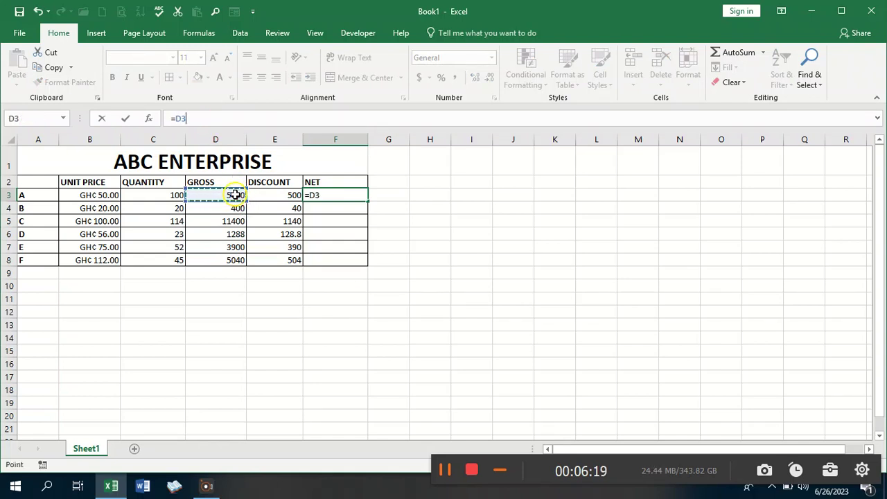
{"action": "type", "text": "-"}
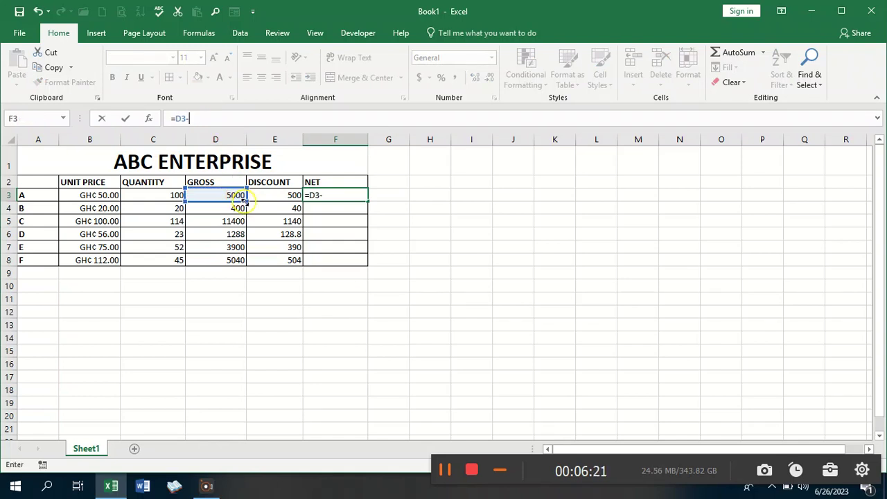
{"action": "left_click", "coordinate": [279, 197]}
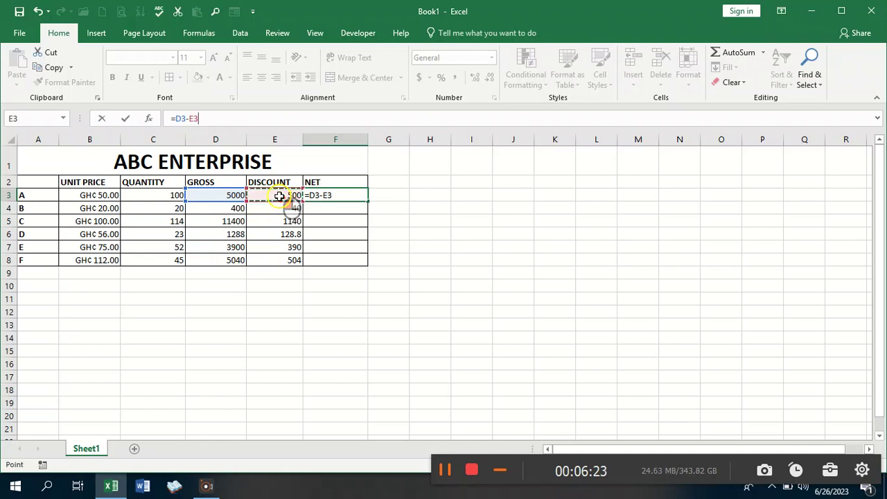
{"action": "key", "text": "Return"}
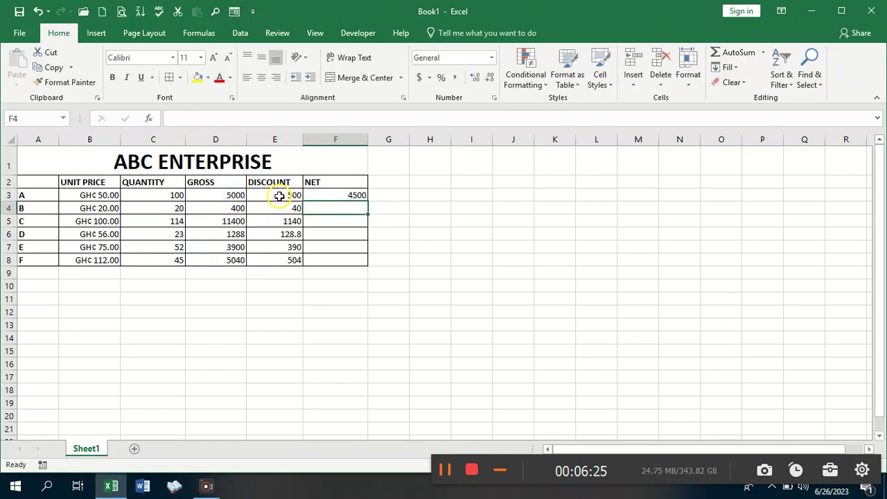
{"action": "left_click", "coordinate": [328, 195]}
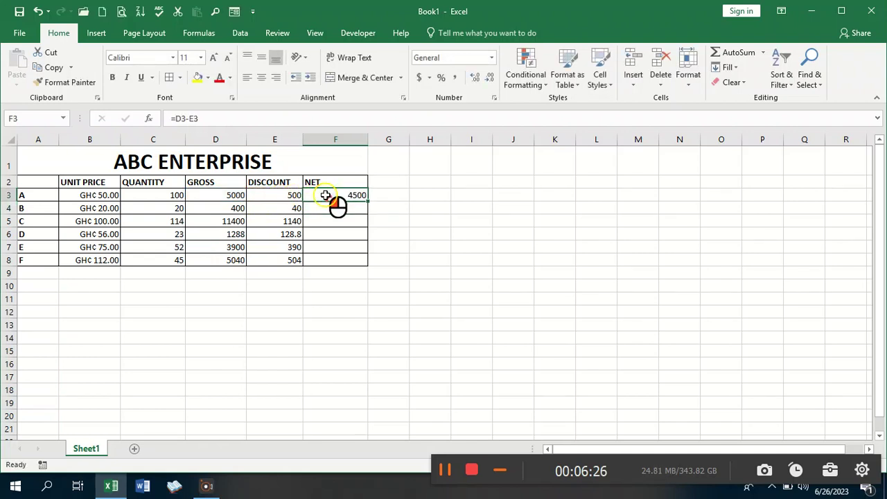
{"action": "double_click", "coordinate": [368, 201]}
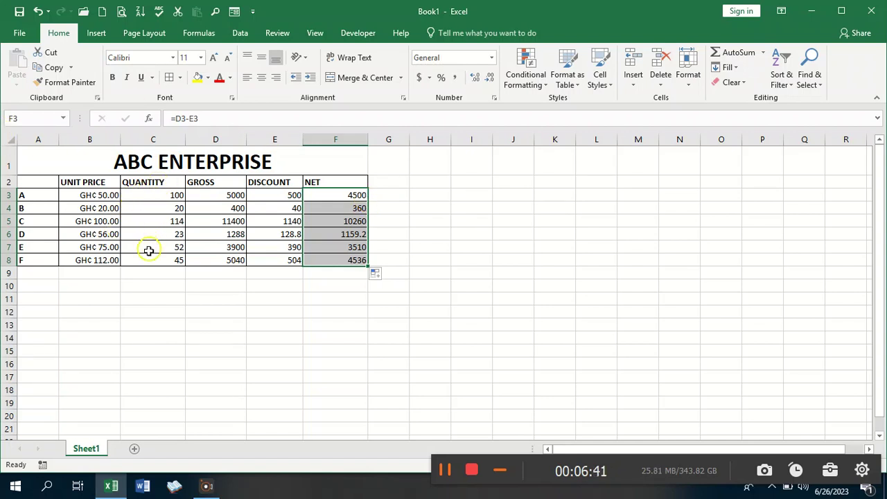
Step: Total the quantities in C10 by adding the individual cells with the formula =C3+C5+C4+C6+C7+C8
{"action": "left_click", "coordinate": [155, 285]}
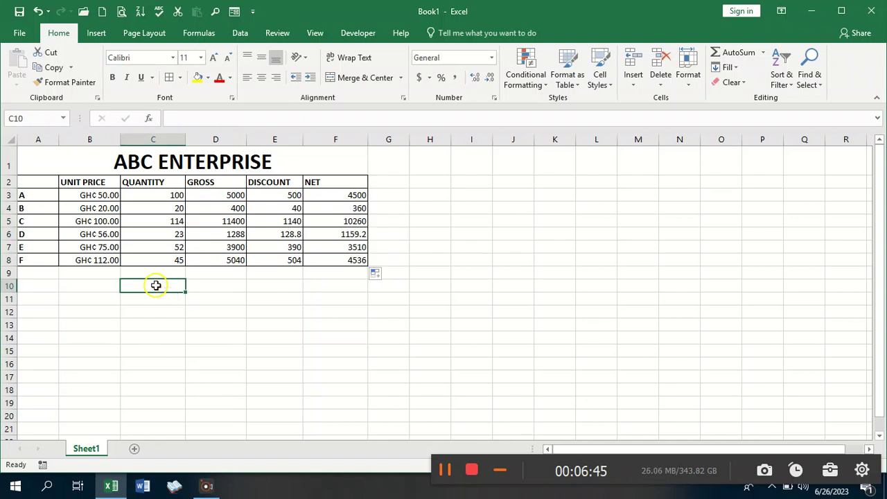
{"action": "type", "text": "="}
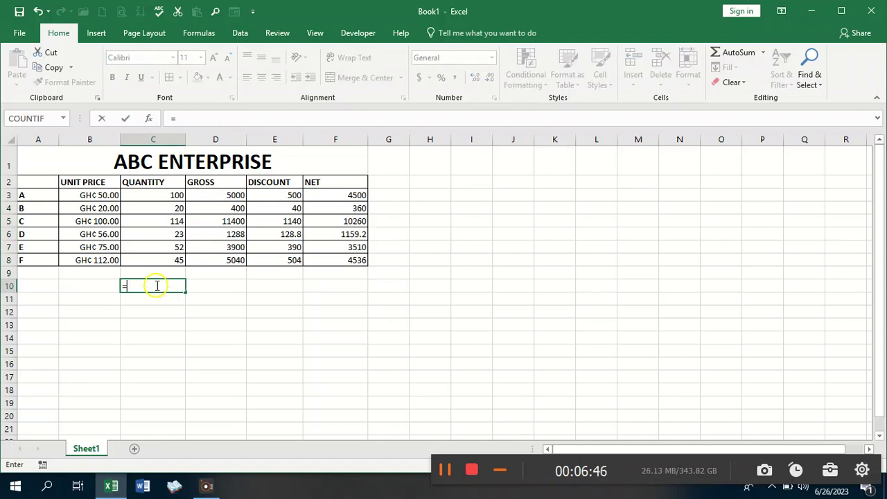
{"action": "left_click", "coordinate": [177, 195]}
{"action": "type", "text": "+"}
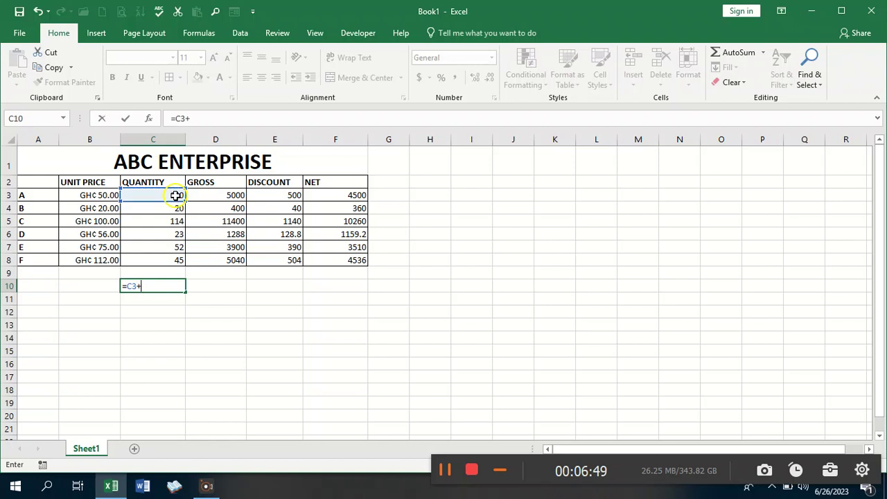
{"action": "left_click", "coordinate": [170, 219]}
{"action": "type", "text": "+"}
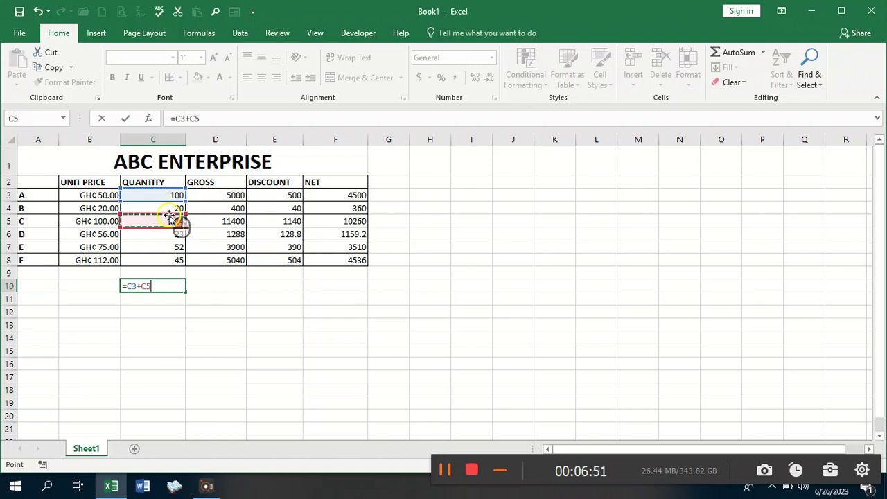
{"action": "left_click", "coordinate": [172, 207]}
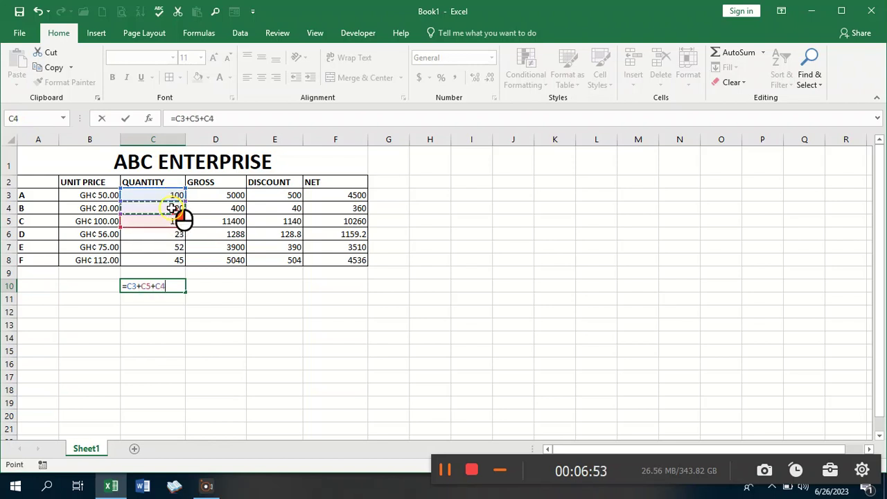
{"action": "type", "text": "+"}
{"action": "left_click", "coordinate": [166, 234]}
{"action": "type", "text": "+"}
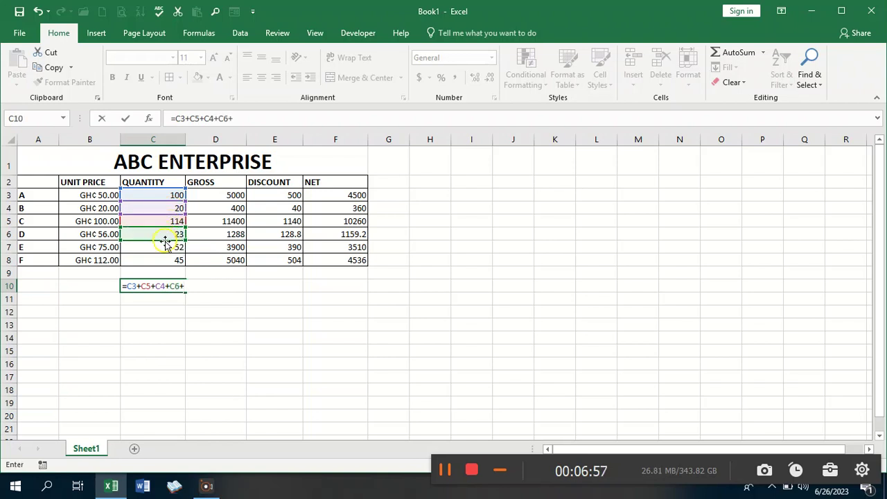
{"action": "left_click", "coordinate": [166, 250]}
{"action": "type", "text": "+"}
{"action": "left_click", "coordinate": [166, 259]}
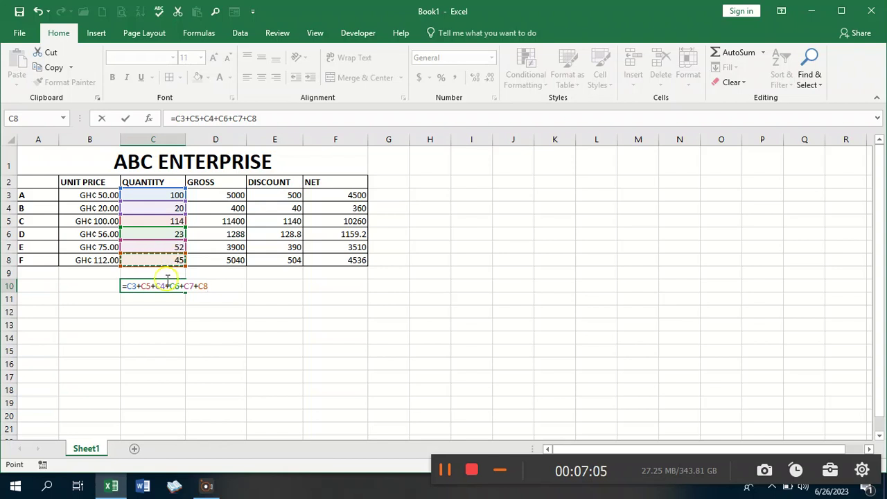
{"action": "key", "text": "Return"}
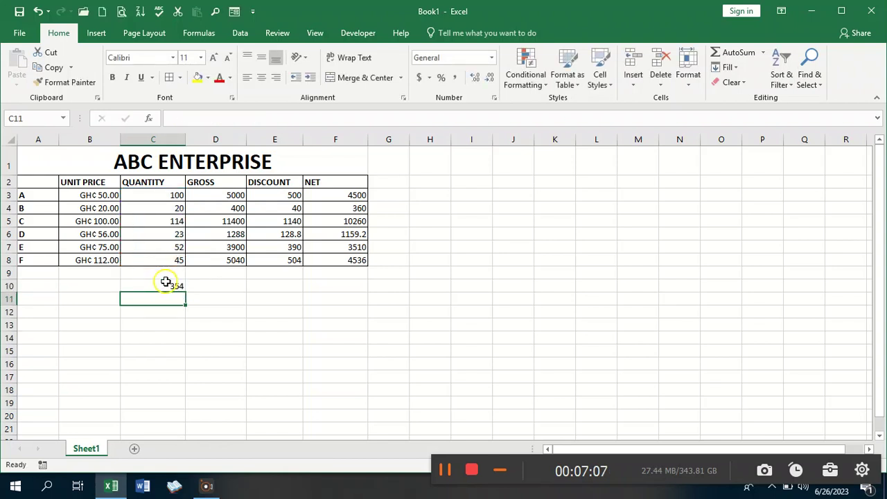
{"action": "left_click", "coordinate": [176, 286]}
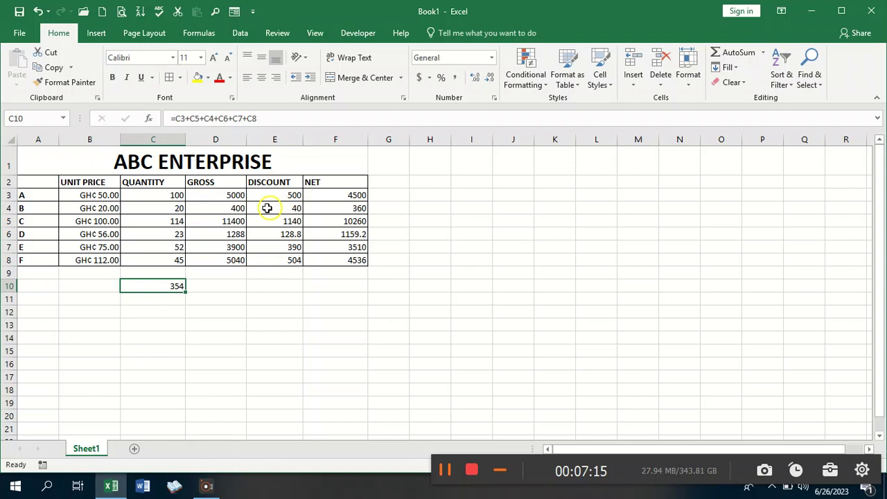
Step: Total the discounts in E10 with the SUM function over the range E3:E8
{"action": "left_click", "coordinate": [264, 287]}
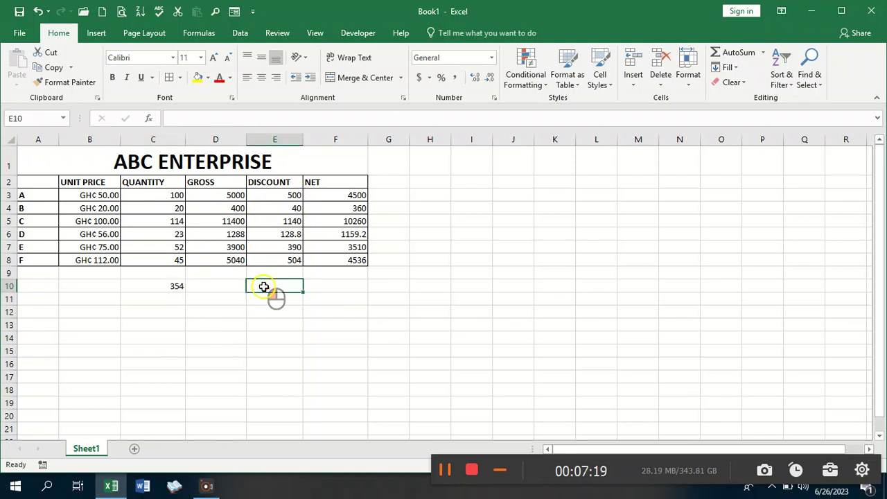
{"action": "type", "text": "="}
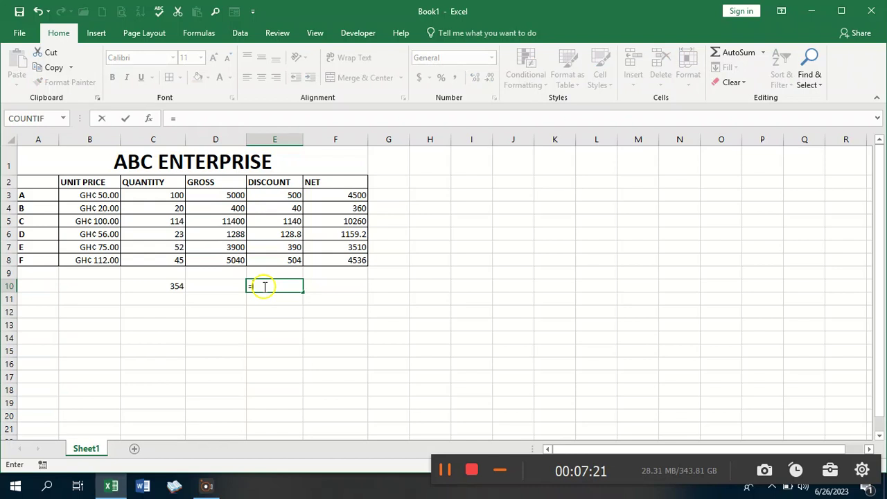
{"action": "type", "text": "SU"}
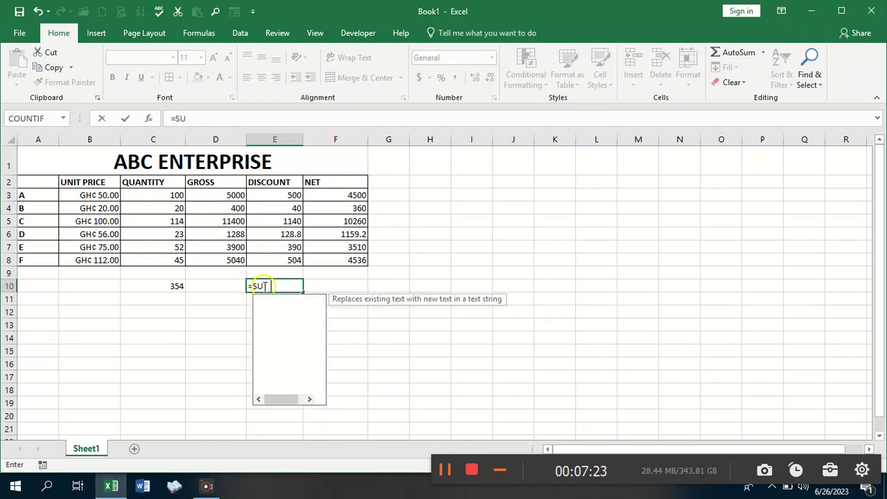
{"action": "type", "text": "M("}
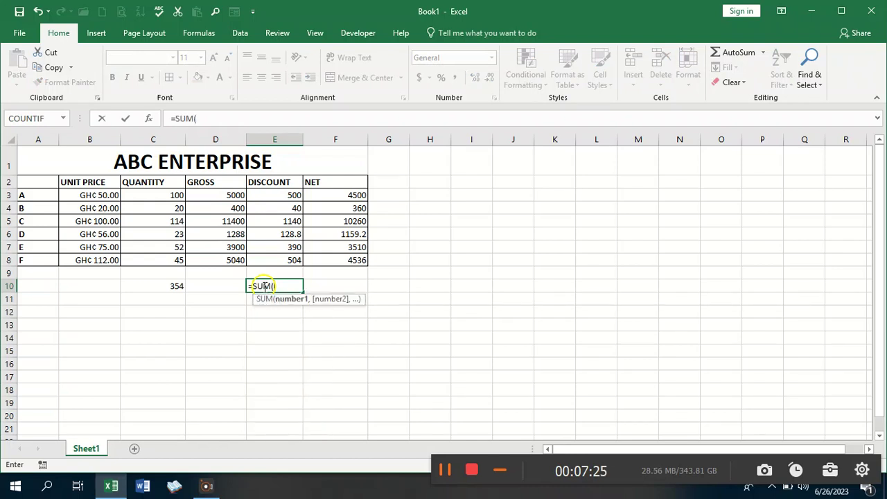
{"action": "left_click", "coordinate": [292, 196]}
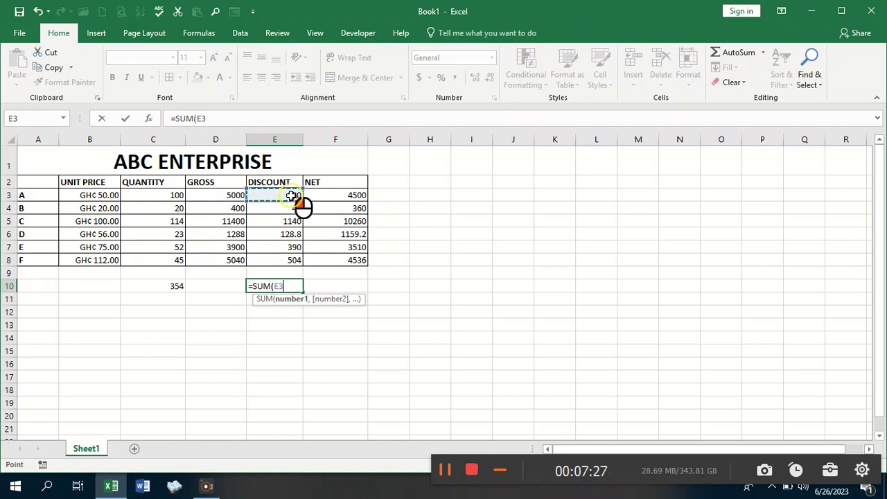
{"action": "key", "text": "F8"}
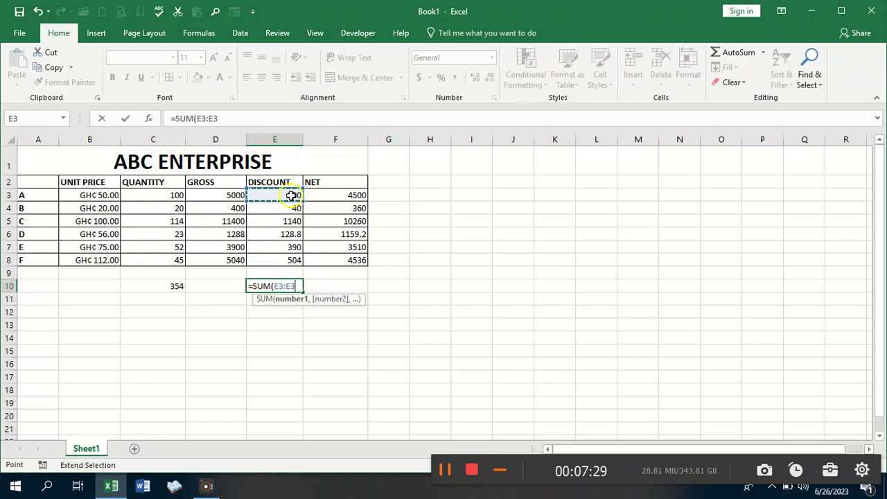
{"action": "left_click", "coordinate": [288, 261]}
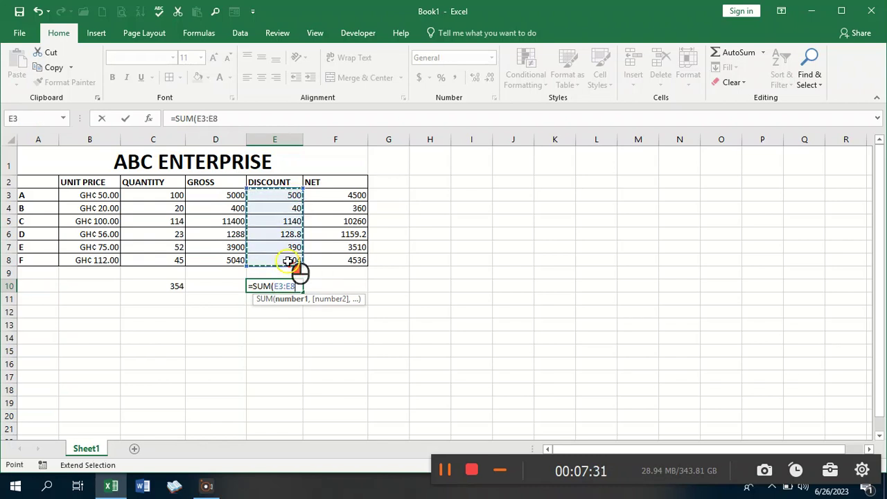
{"action": "key", "text": "Return"}
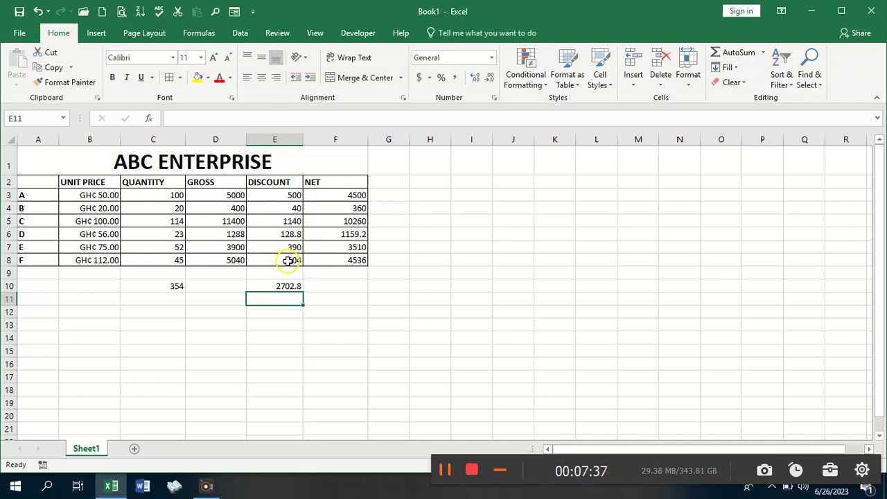
Step: Total the net amounts in F10 with AutoSum, using the suggested formula =SUM(F3:F9)
{"action": "left_click", "coordinate": [351, 196]}
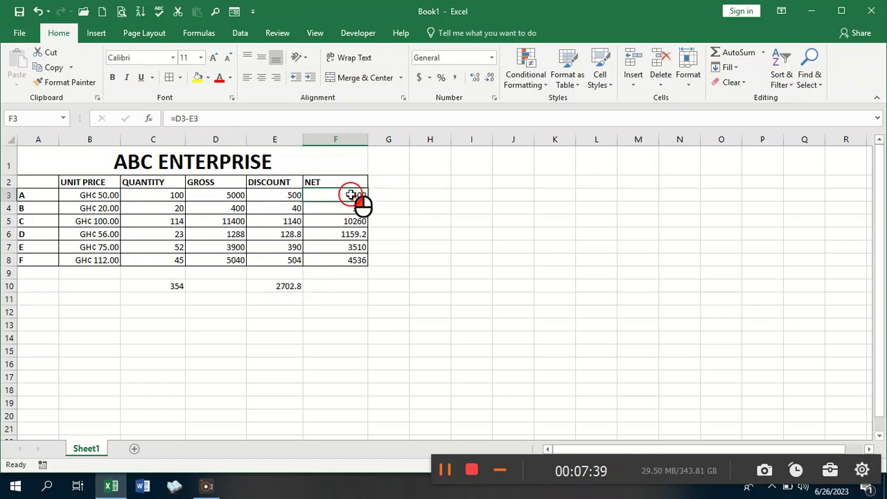
{"action": "left_click", "coordinate": [340, 286]}
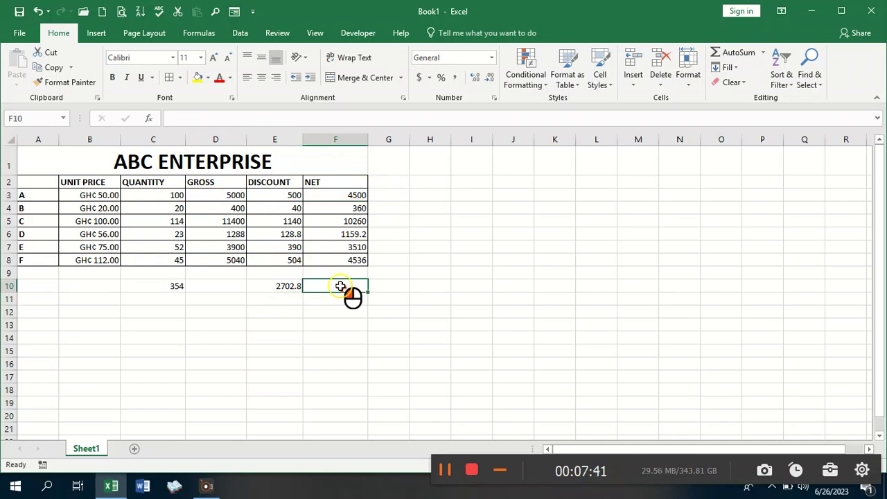
{"action": "left_click", "coordinate": [202, 33]}
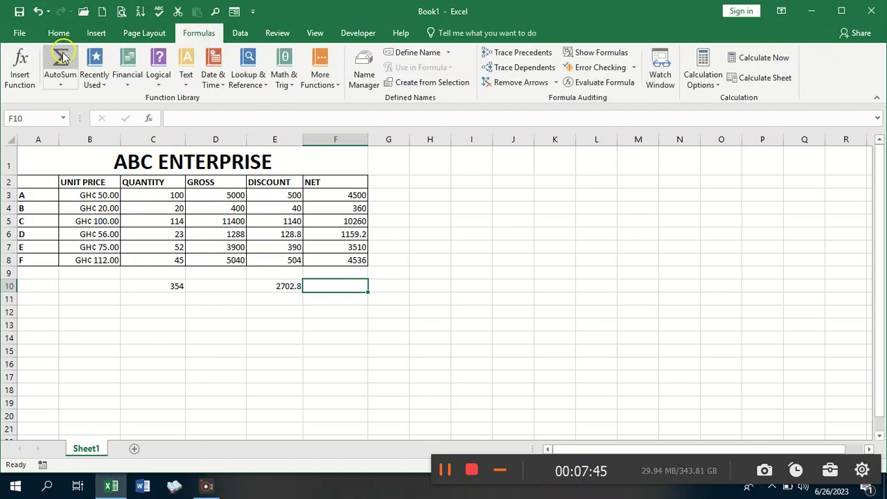
{"action": "left_click", "coordinate": [60, 63]}
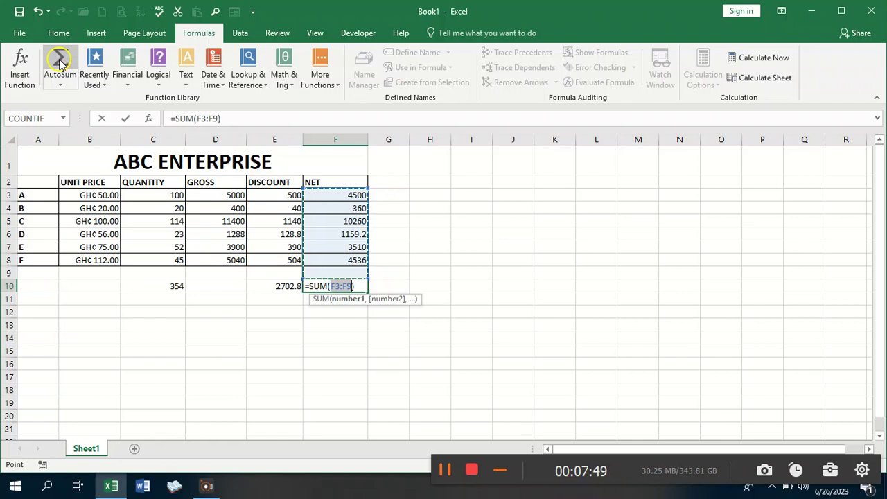
{"action": "key", "text": "Return"}
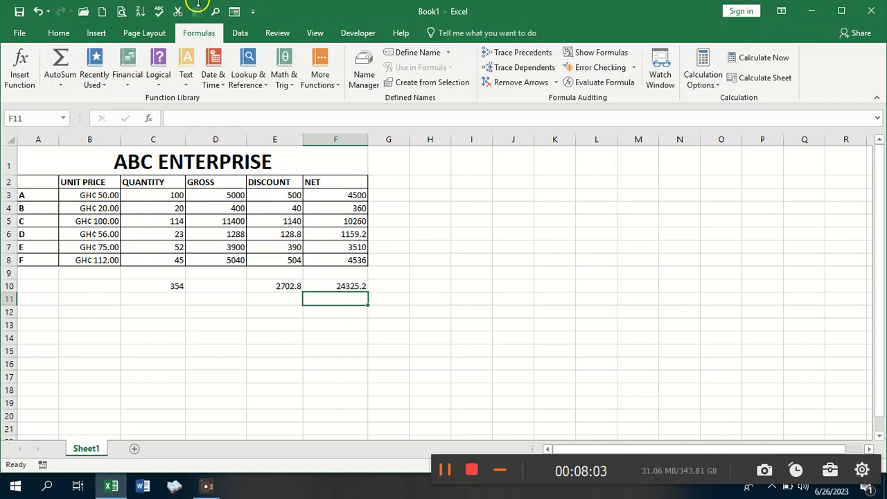
{"action": "left_click", "coordinate": [433, 197]}
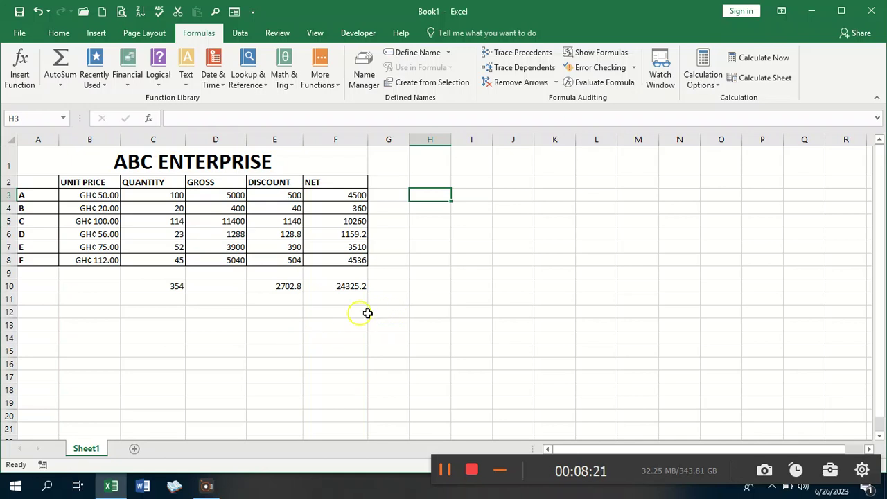
{"action": "left_click", "coordinate": [282, 316]}
{"action": "type", "text": "="}
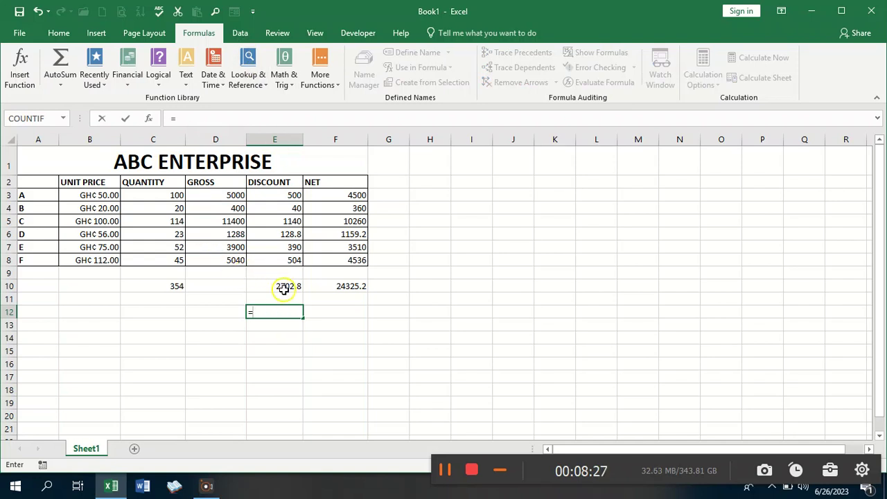
{"action": "left_click", "coordinate": [283, 287]}
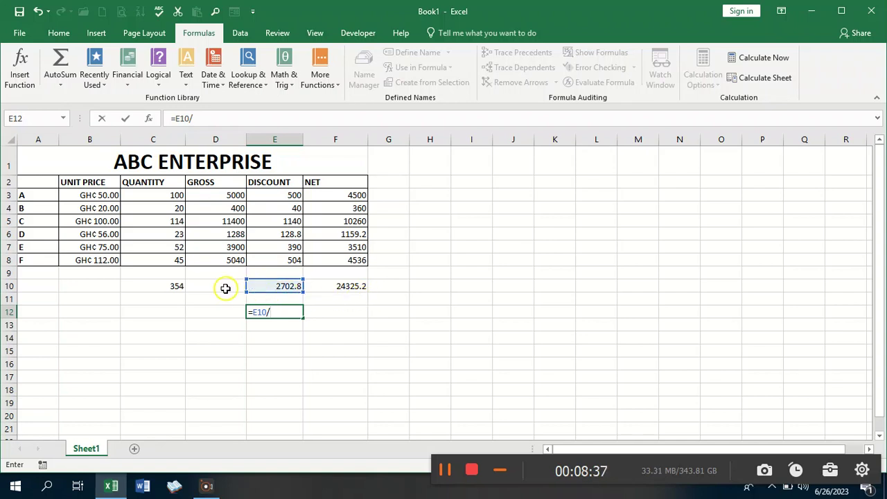
{"action": "left_click", "coordinate": [225, 288]}
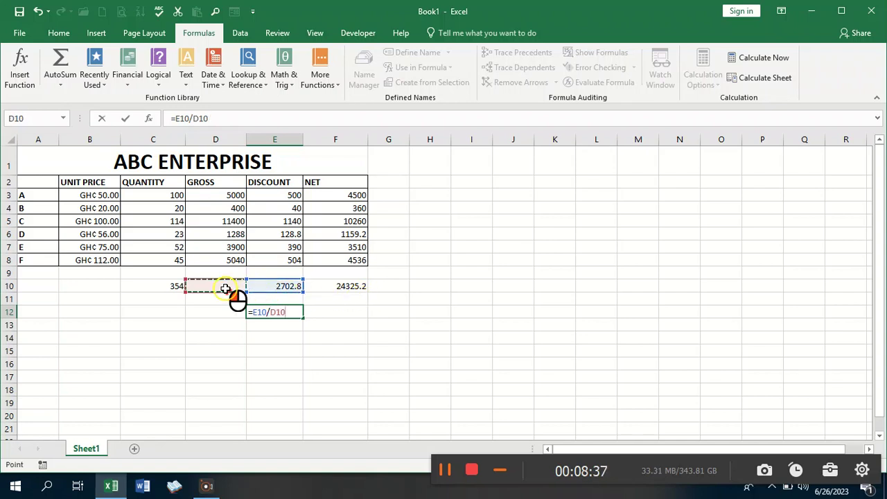
{"action": "left_click", "coordinate": [422, 284]}
{"action": "left_click", "coordinate": [398, 339]}
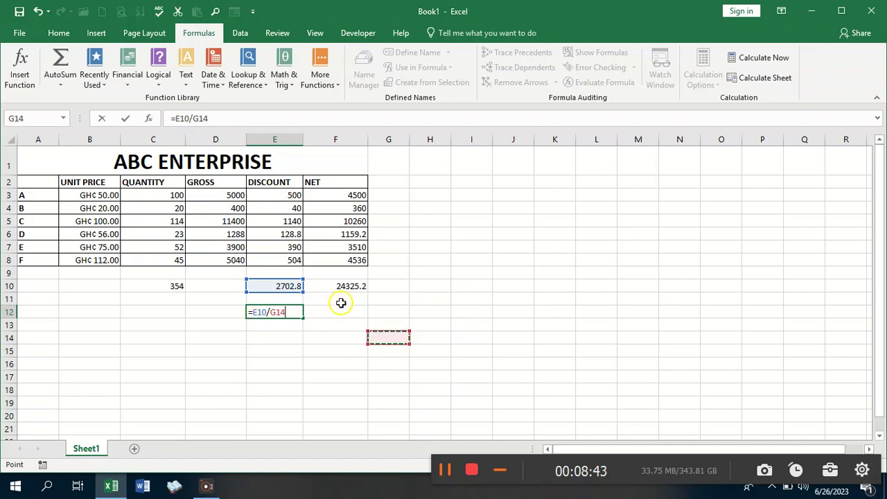
{"action": "left_click", "coordinate": [231, 118]}
{"action": "key", "text": "BackSpace"}
{"action": "key", "text": "BackSpace"}
{"action": "key", "text": "BackSpace"}
{"action": "key", "text": "BackSpace"}
{"action": "key", "text": "BackSpace"}
{"action": "key", "text": "BackSpace"}
{"action": "key", "text": "BackSpace"}
{"action": "key", "text": "BackSpace"}
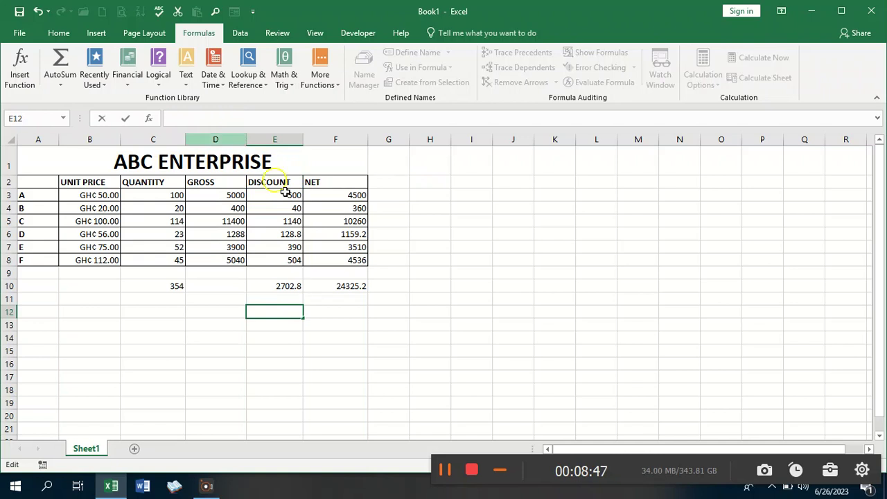
Step: Copy the quantity total formula from C10 across to D10 to total the gross amounts
{"action": "left_click", "coordinate": [179, 286]}
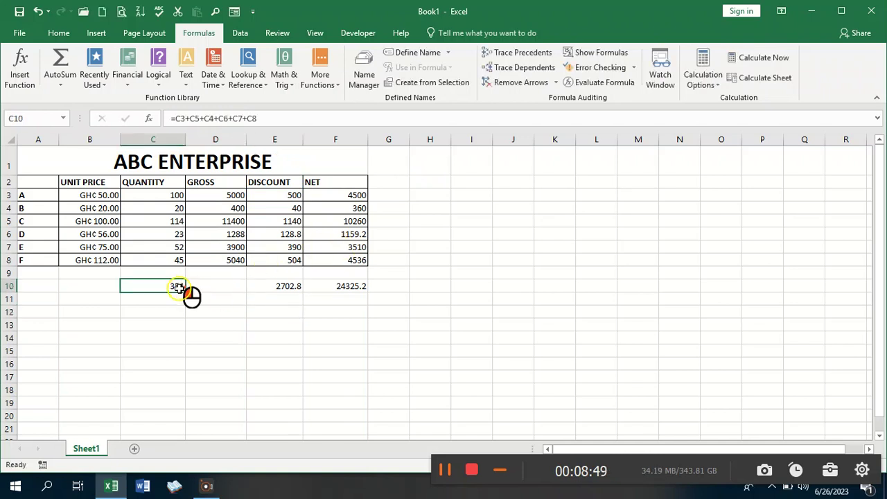
{"action": "left_click_drag", "start_coordinate": [185, 292], "coordinate": [243, 285]}
{"action": "left_click", "coordinate": [360, 338]}
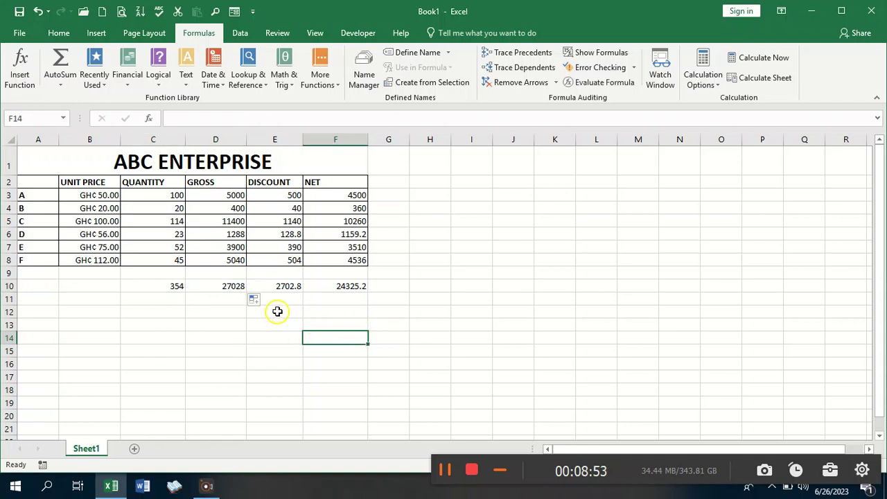
Step: Calculate the total discount as a percentage of total gross in E12 with the formula =E10/D10*100
{"action": "left_click", "coordinate": [277, 312]}
{"action": "type", "text": "=-"}
{"action": "key", "text": "BackSpace"}
{"action": "left_click", "coordinate": [289, 285]}
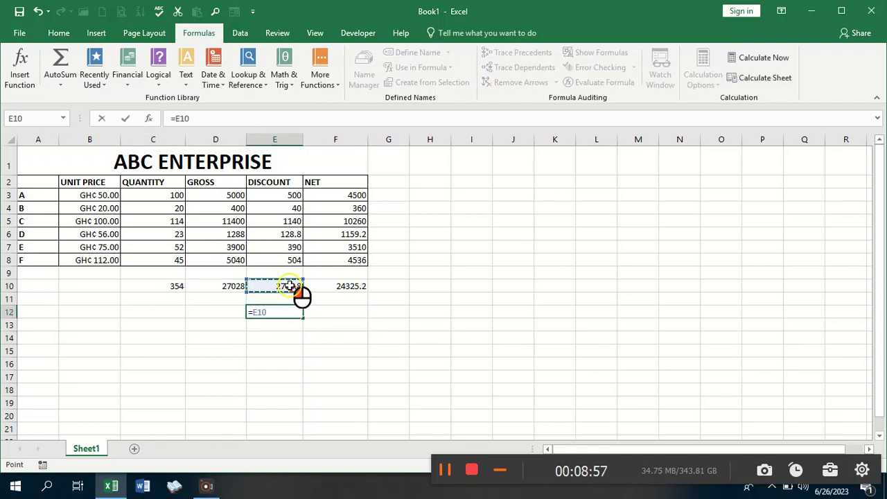
{"action": "type", "text": "/"}
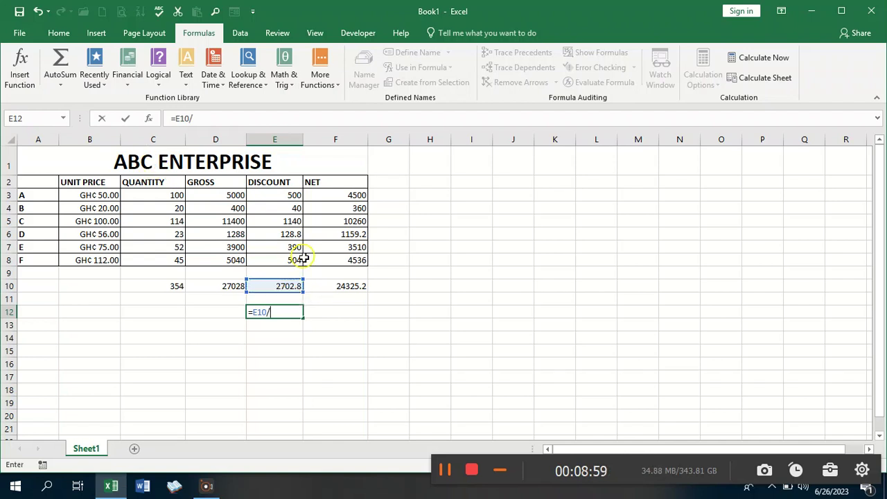
{"action": "left_click", "coordinate": [219, 286]}
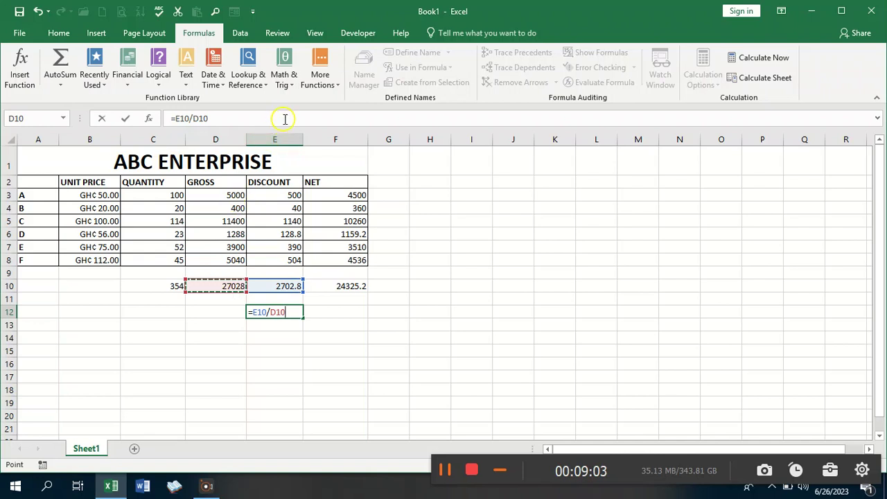
{"action": "left_click", "coordinate": [242, 120]}
{"action": "type", "text": "*"}
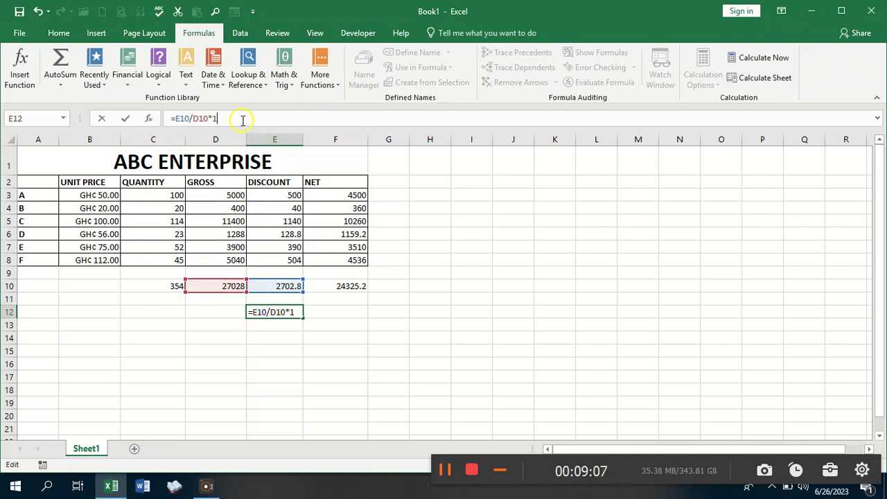
{"action": "key", "text": "Return"}
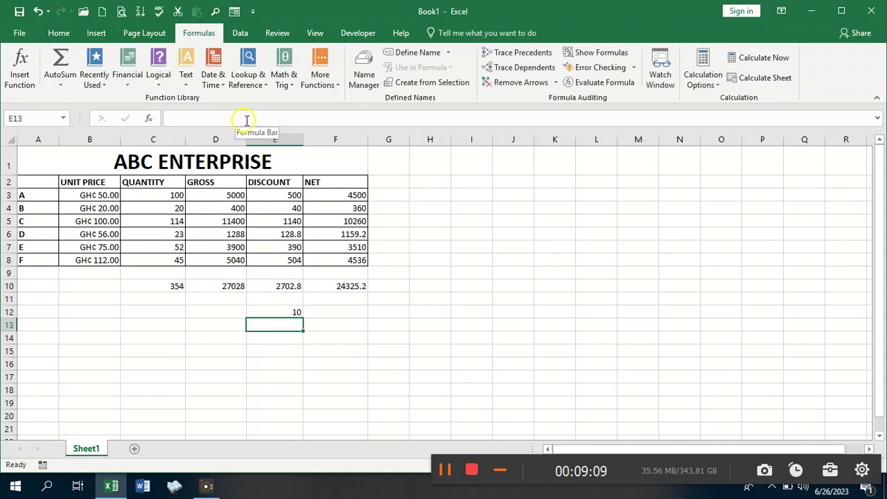
{"action": "left_click", "coordinate": [281, 312]}
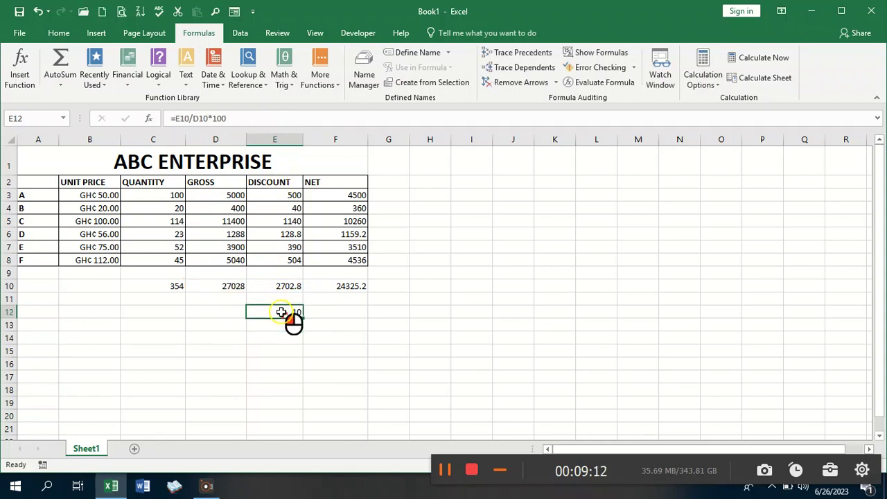
{"action": "left_click", "coordinate": [463, 310]}
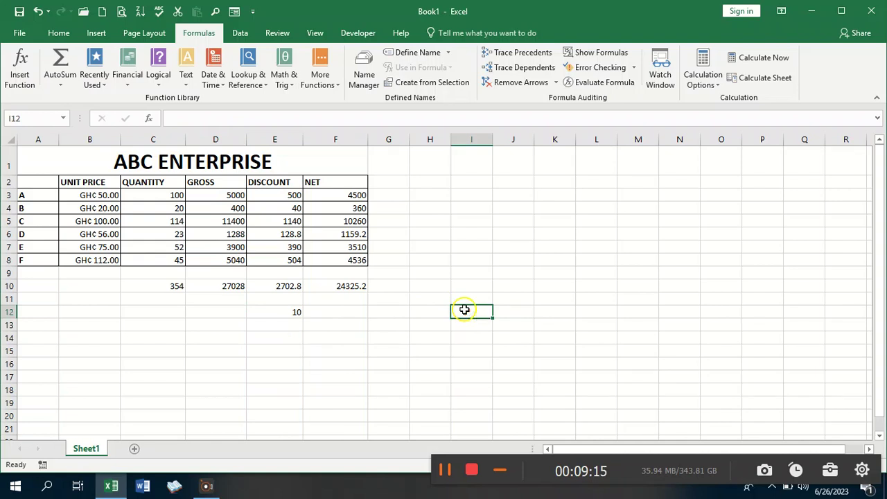